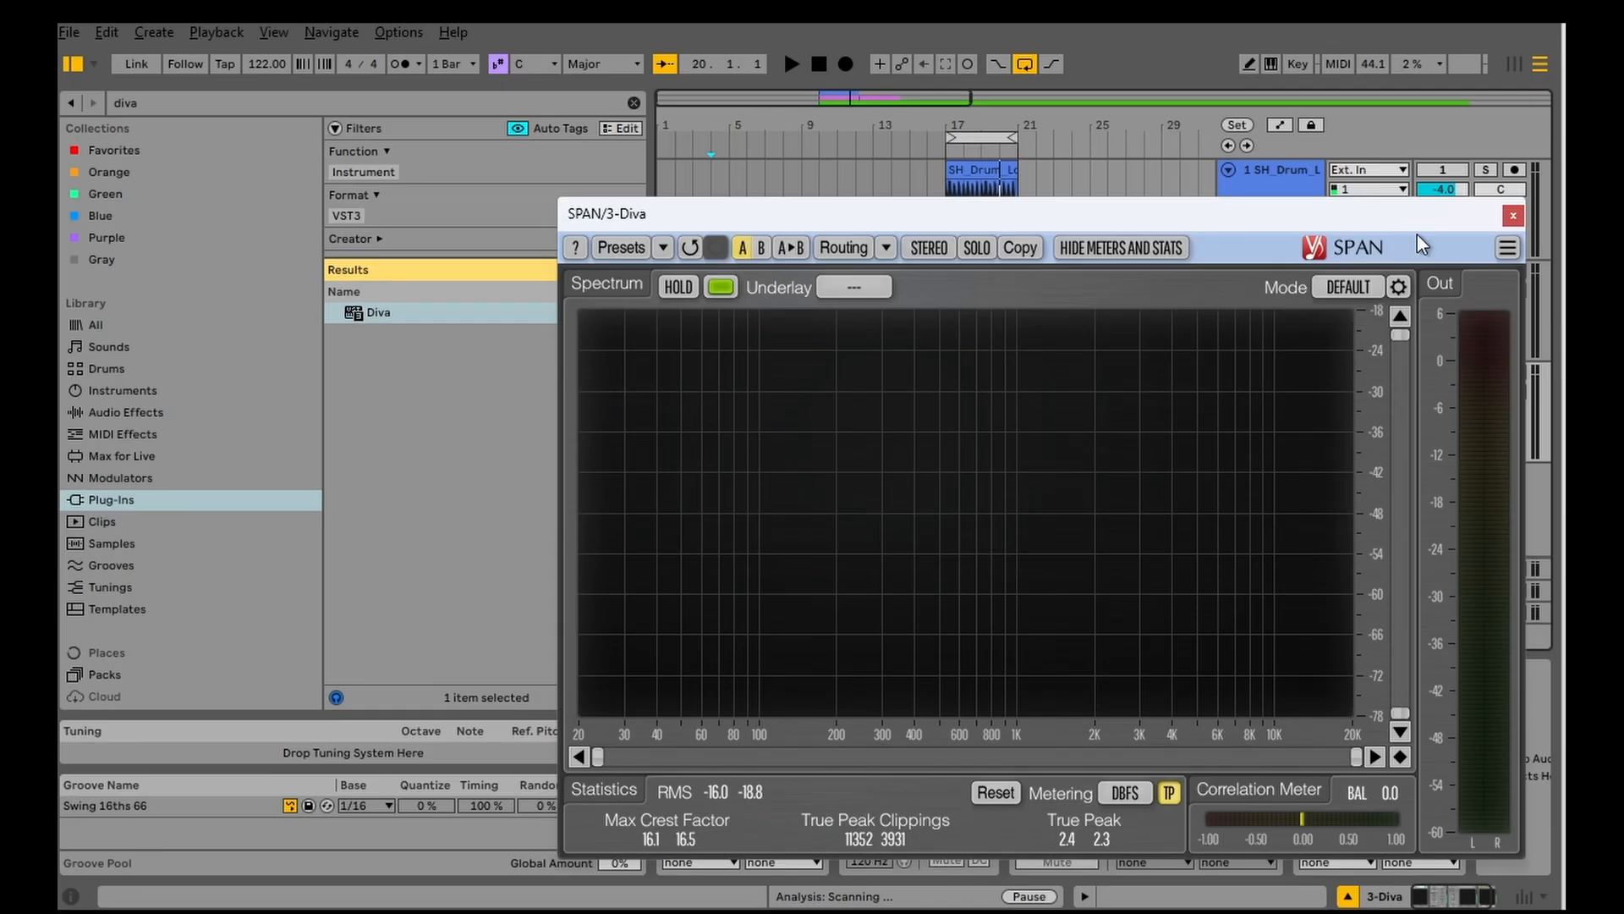
Step: Solo the Diva track and play its BASS clip with the SPAN analyzer open
click(1513, 211)
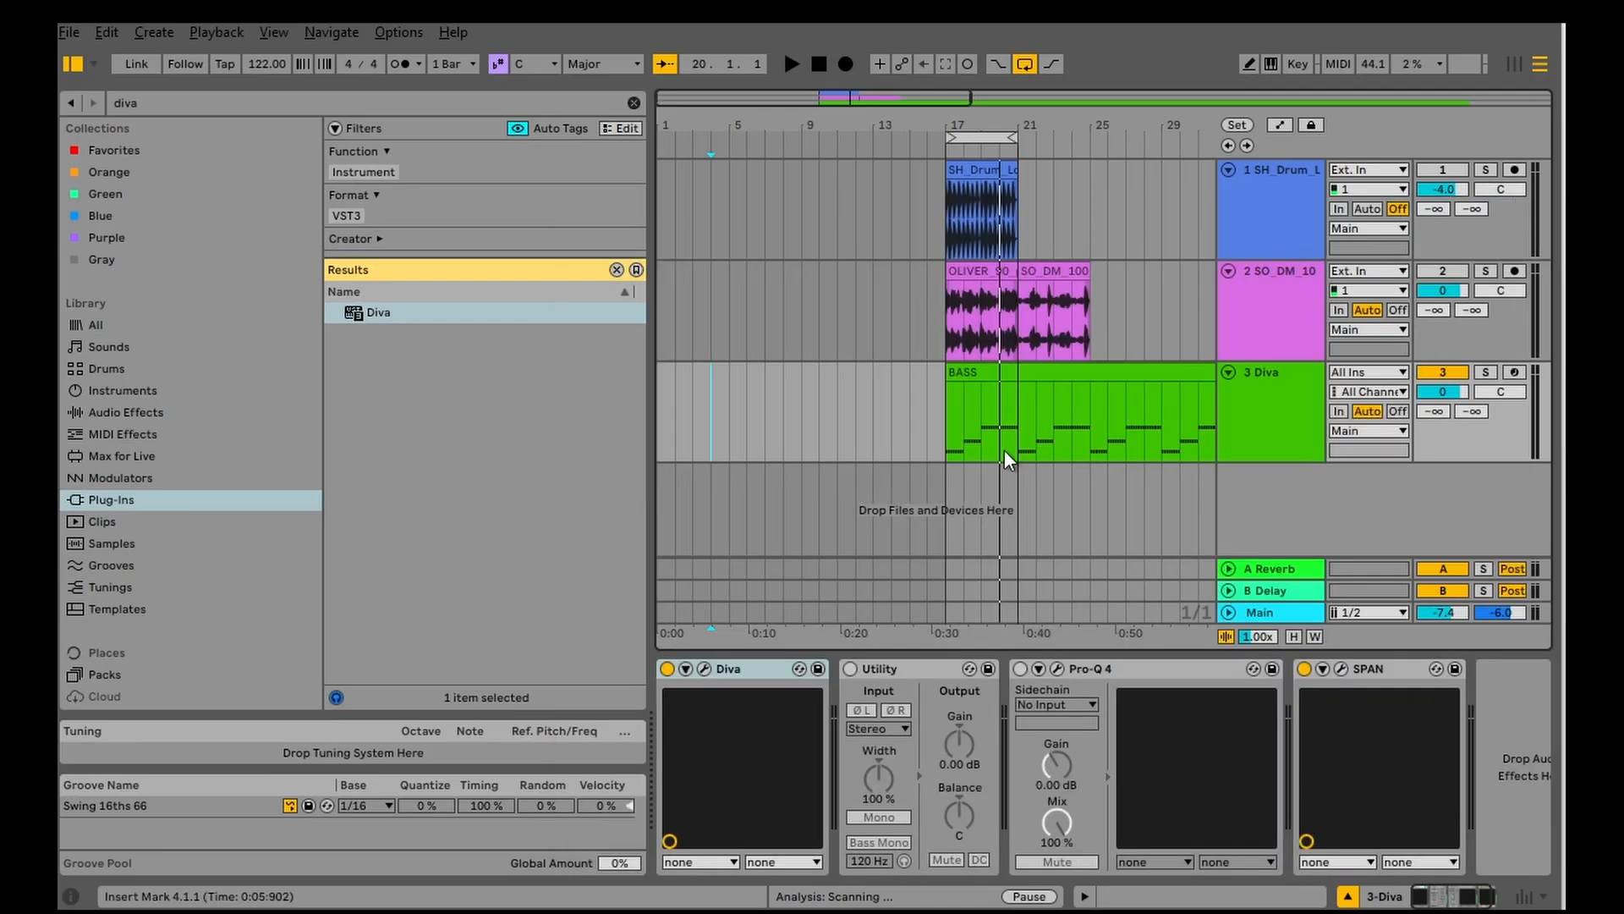
click(990, 373)
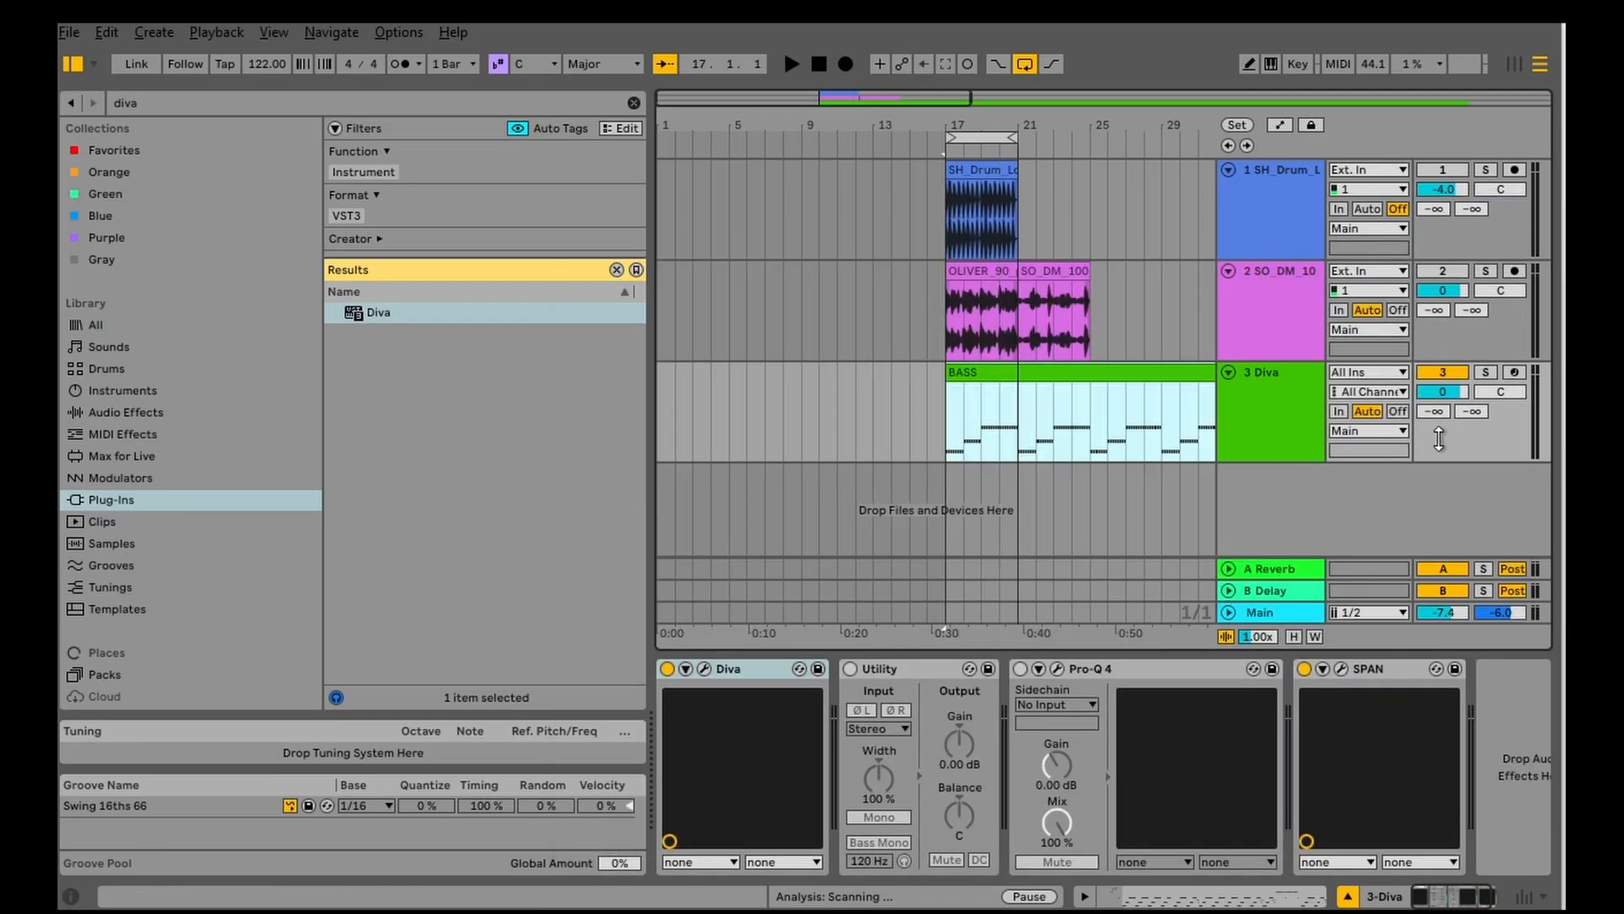
click(1485, 372)
click(969, 375)
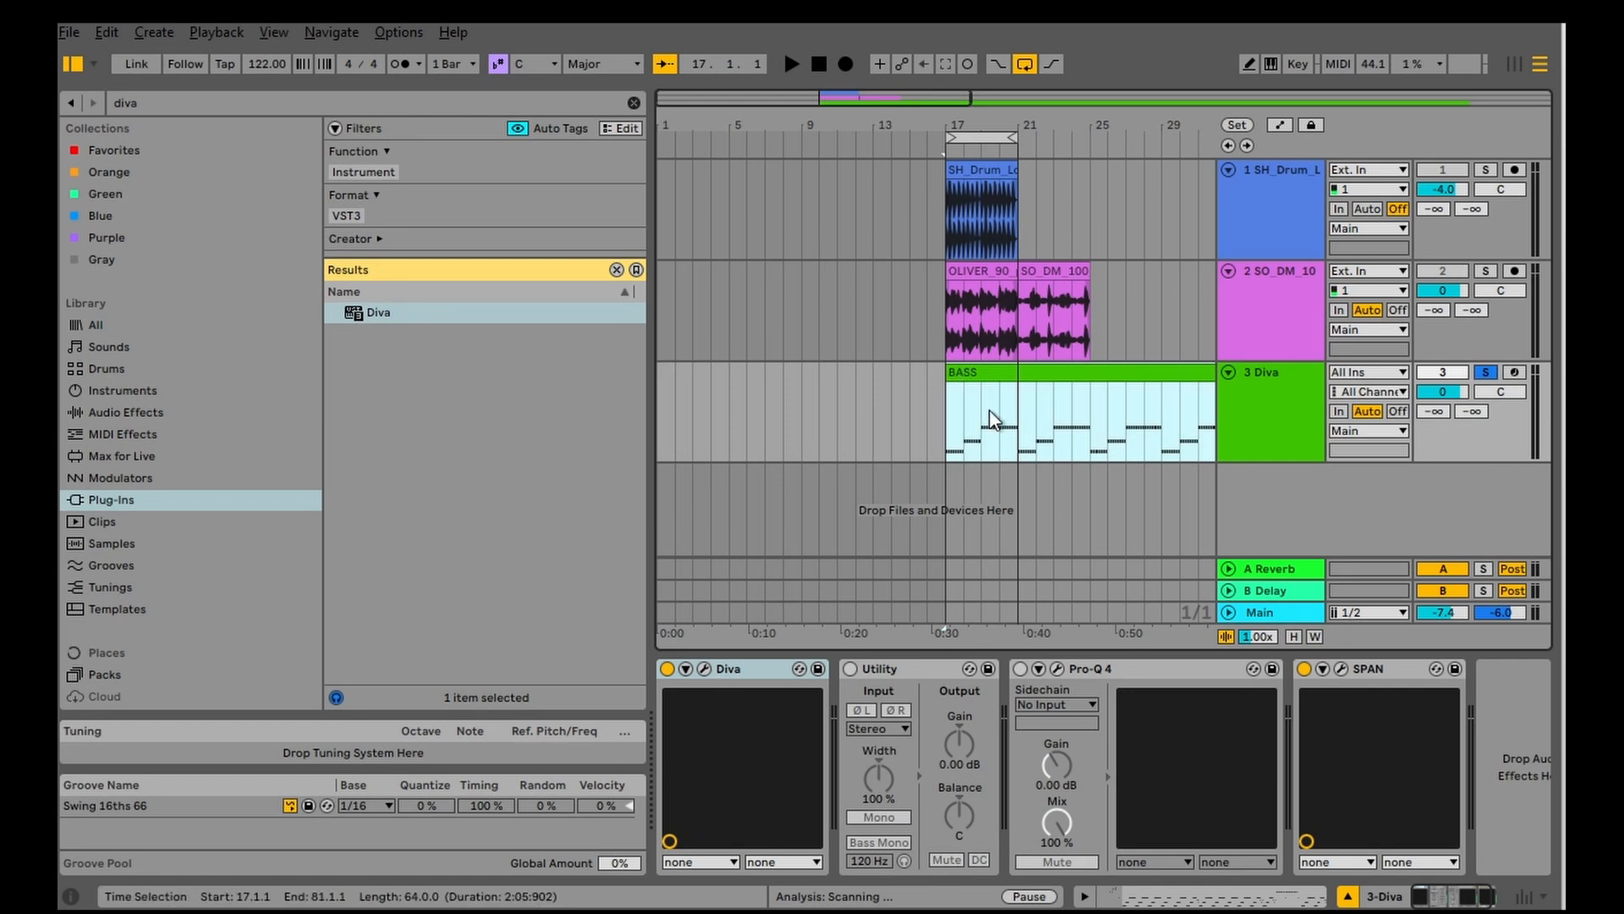
key(space)
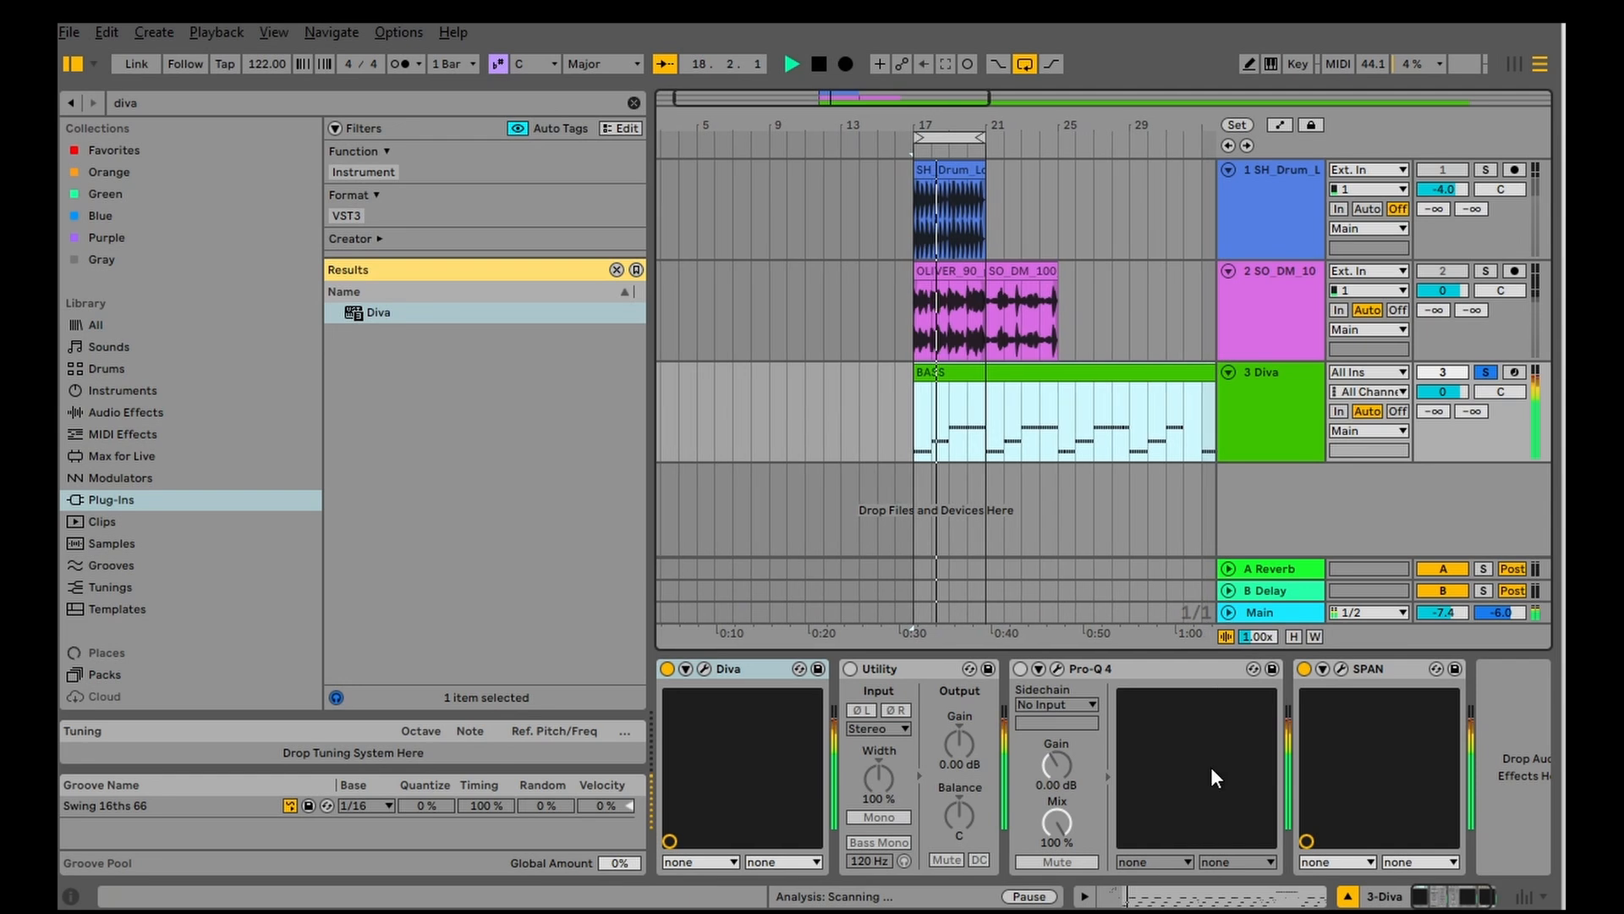
click(1341, 668)
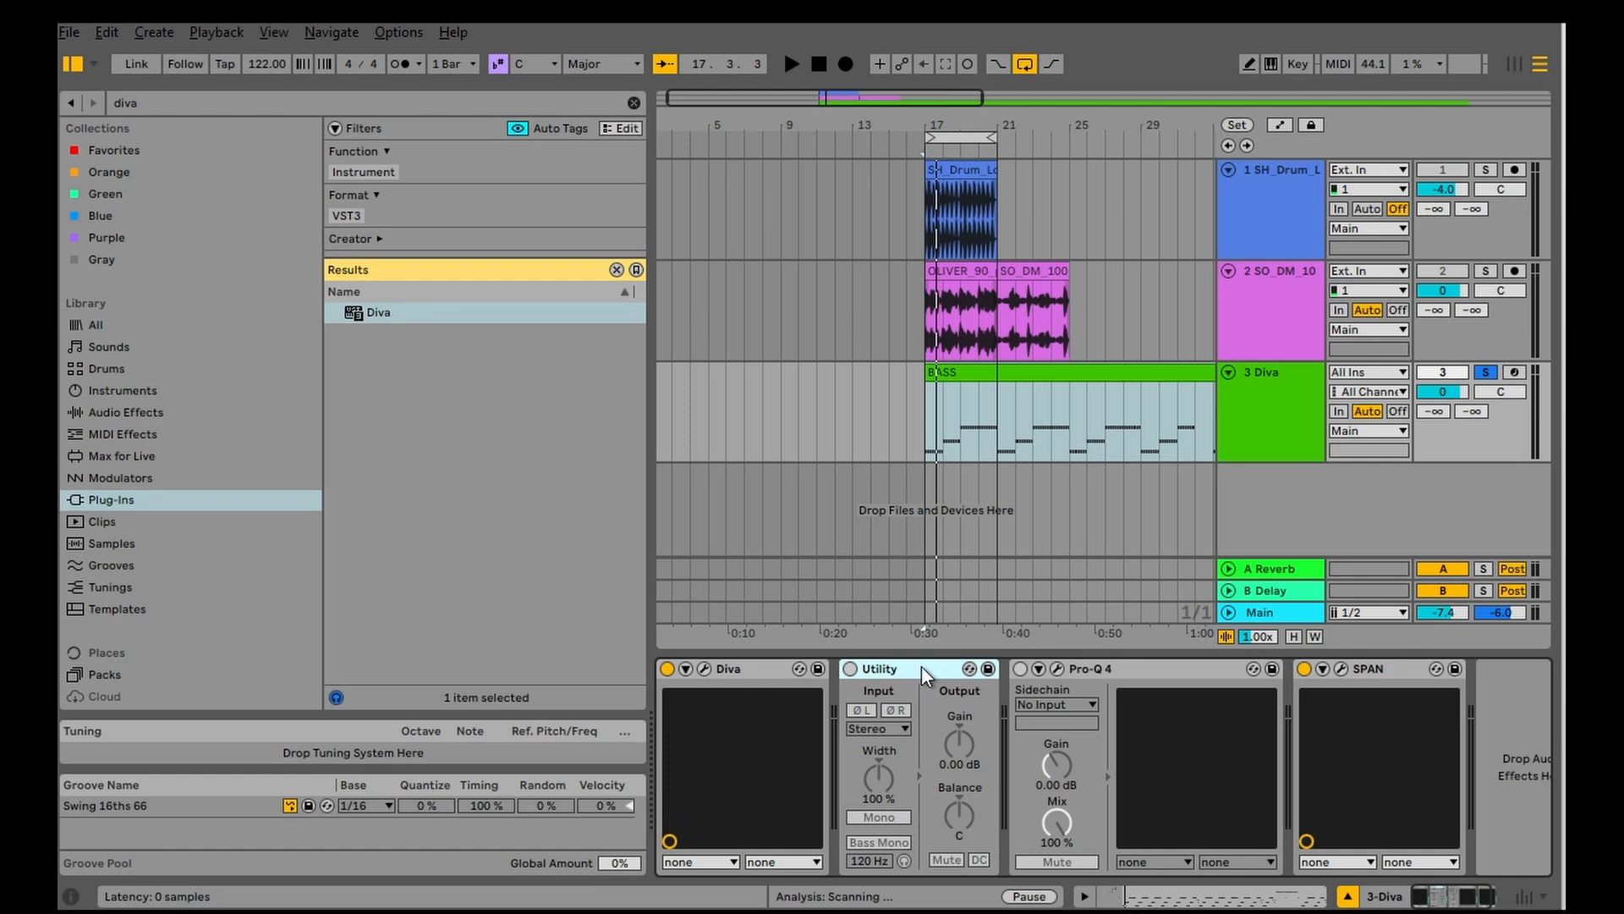
Step: Turn on the Utility device, try its Width at 0%, and reset the Width to 100%
click(851, 668)
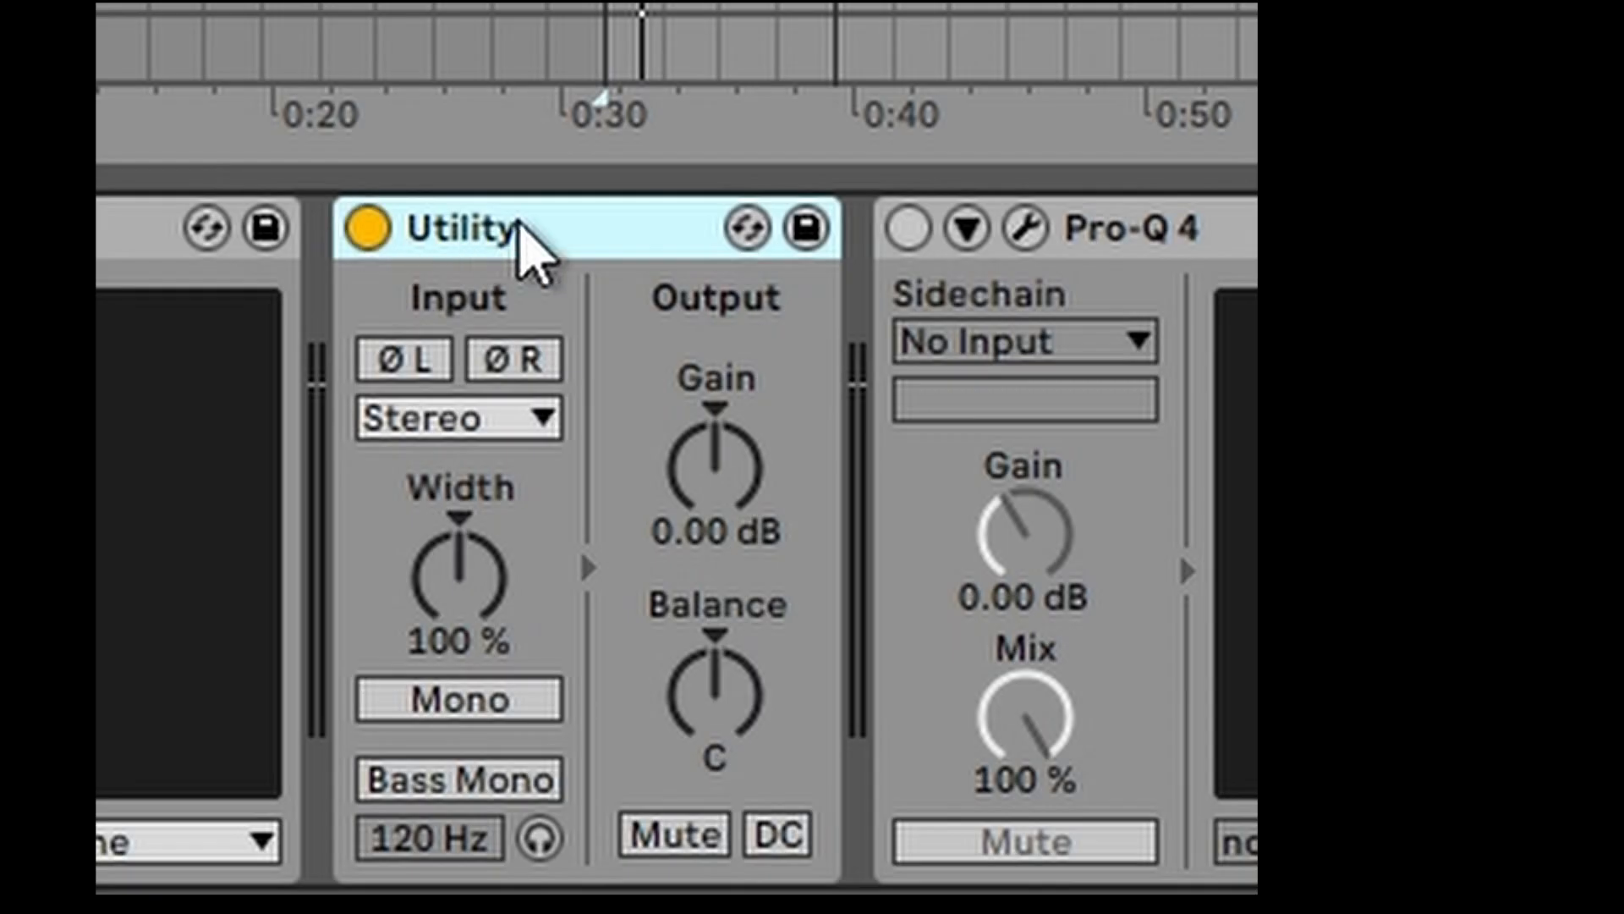
drag(463, 584, 402, 584)
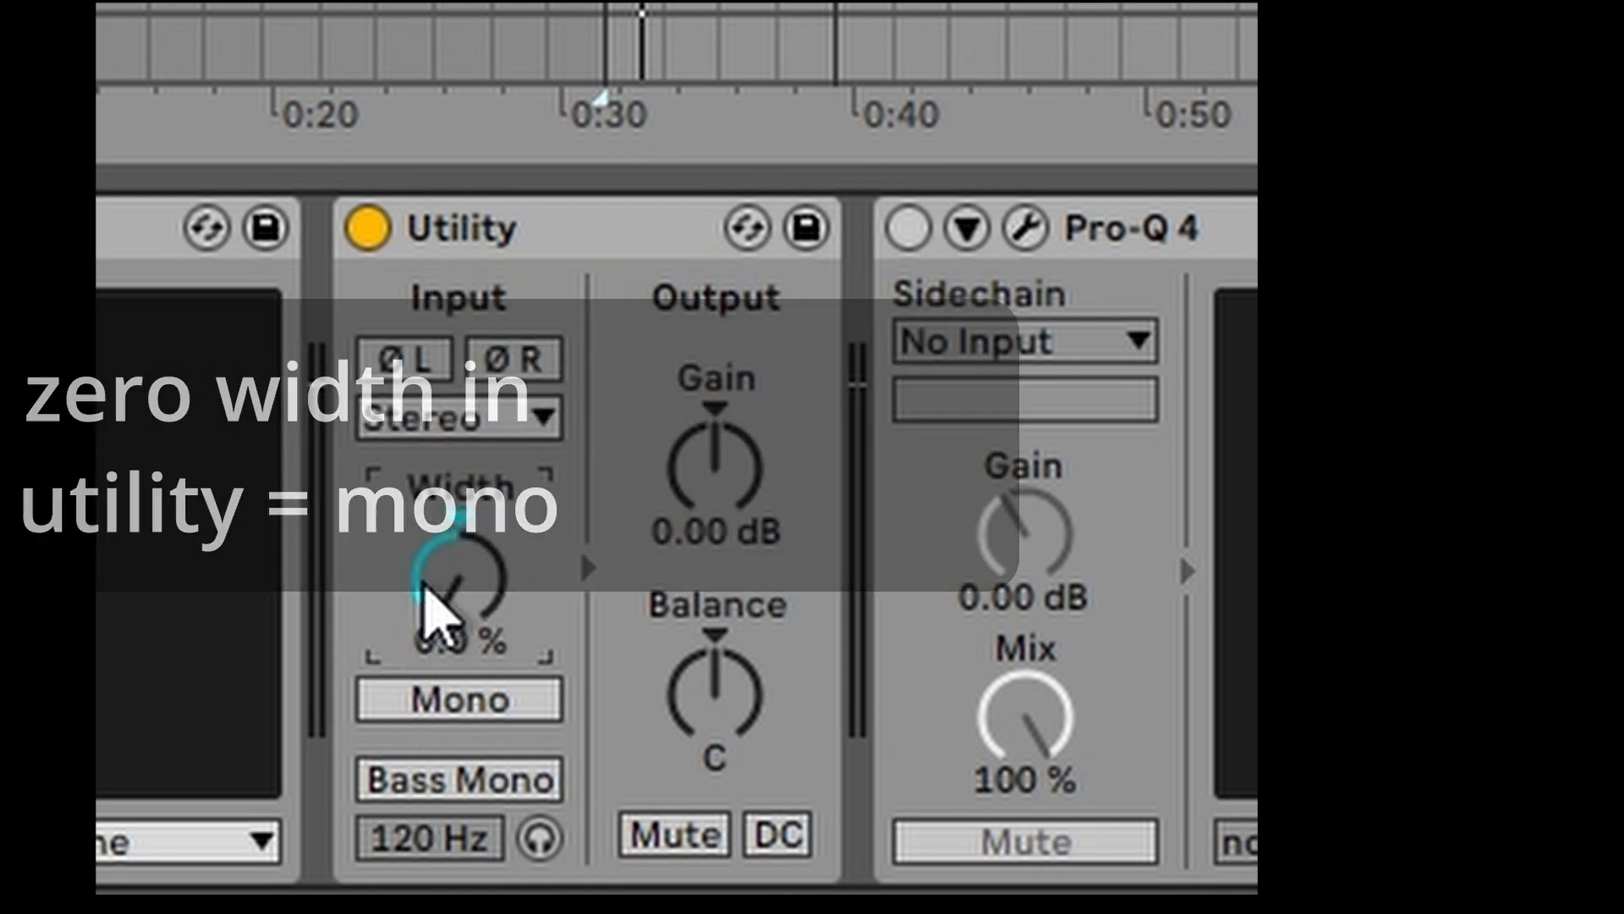
double_click(449, 580)
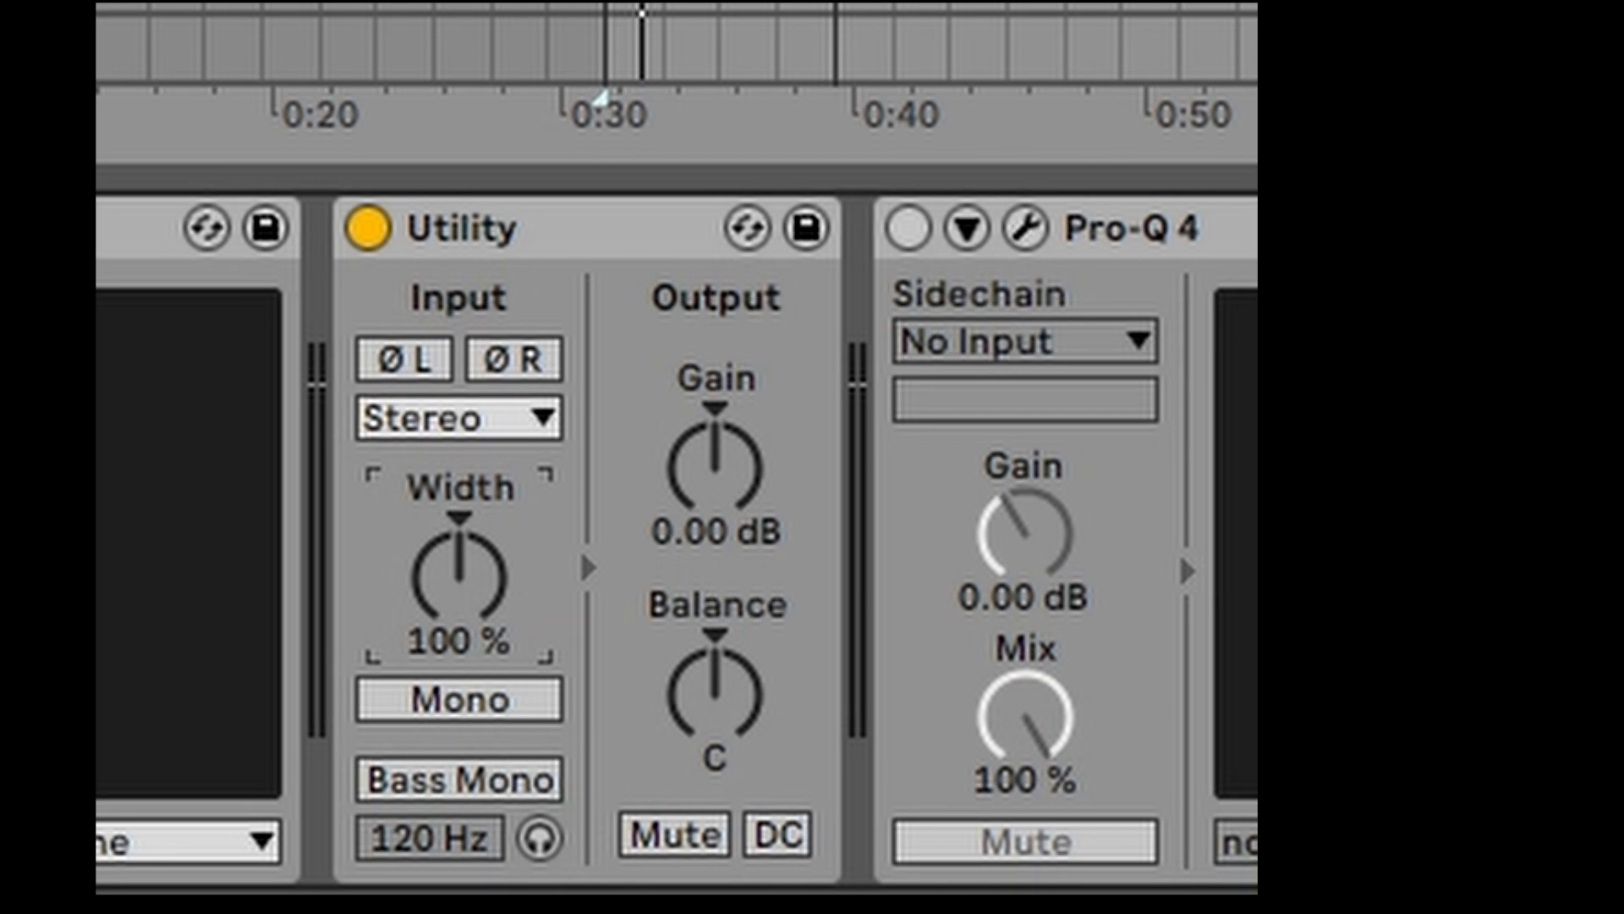
Step: Play the bass and compare the correlation meter with Utility's Width at 0%, then restored to 100%
key(space)
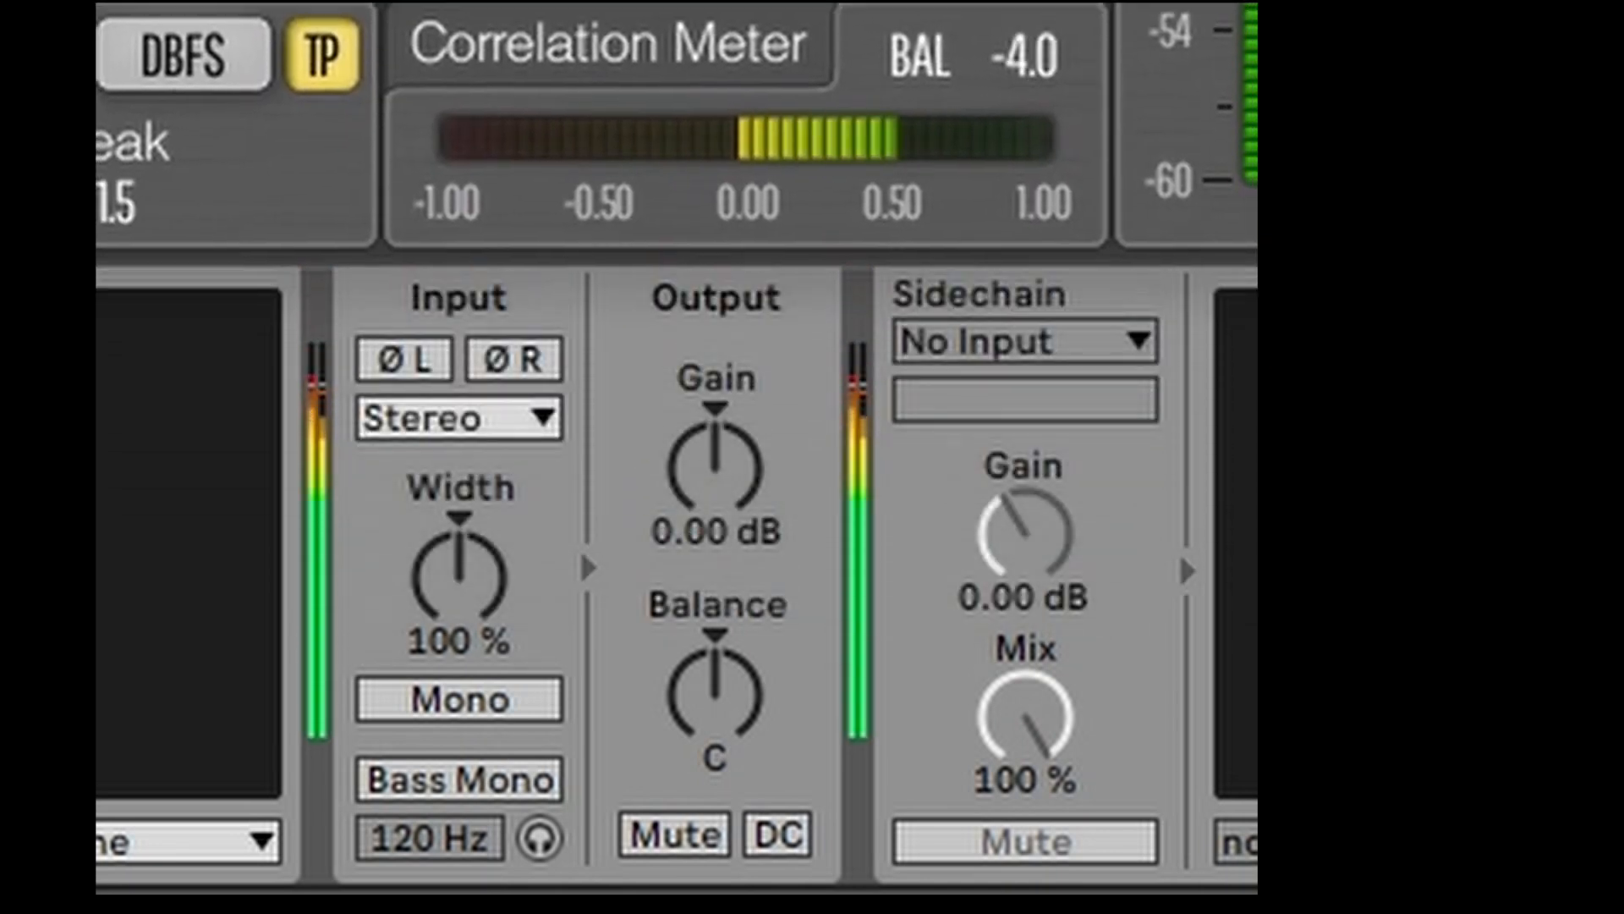
drag(445, 622, 446, 728)
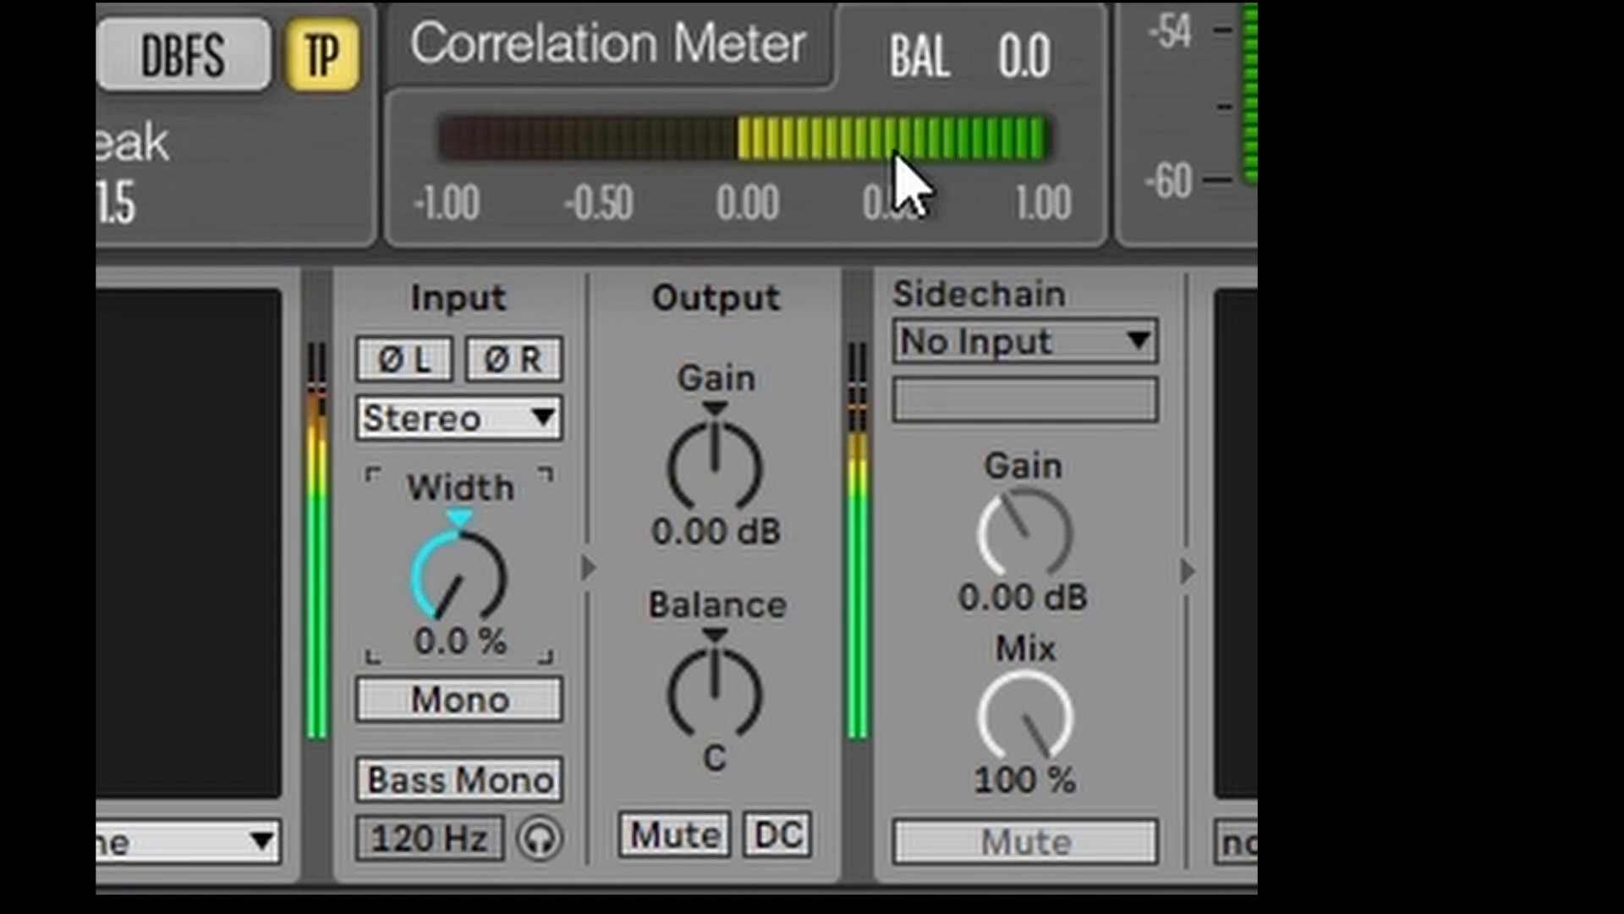
drag(450, 573, 449, 533)
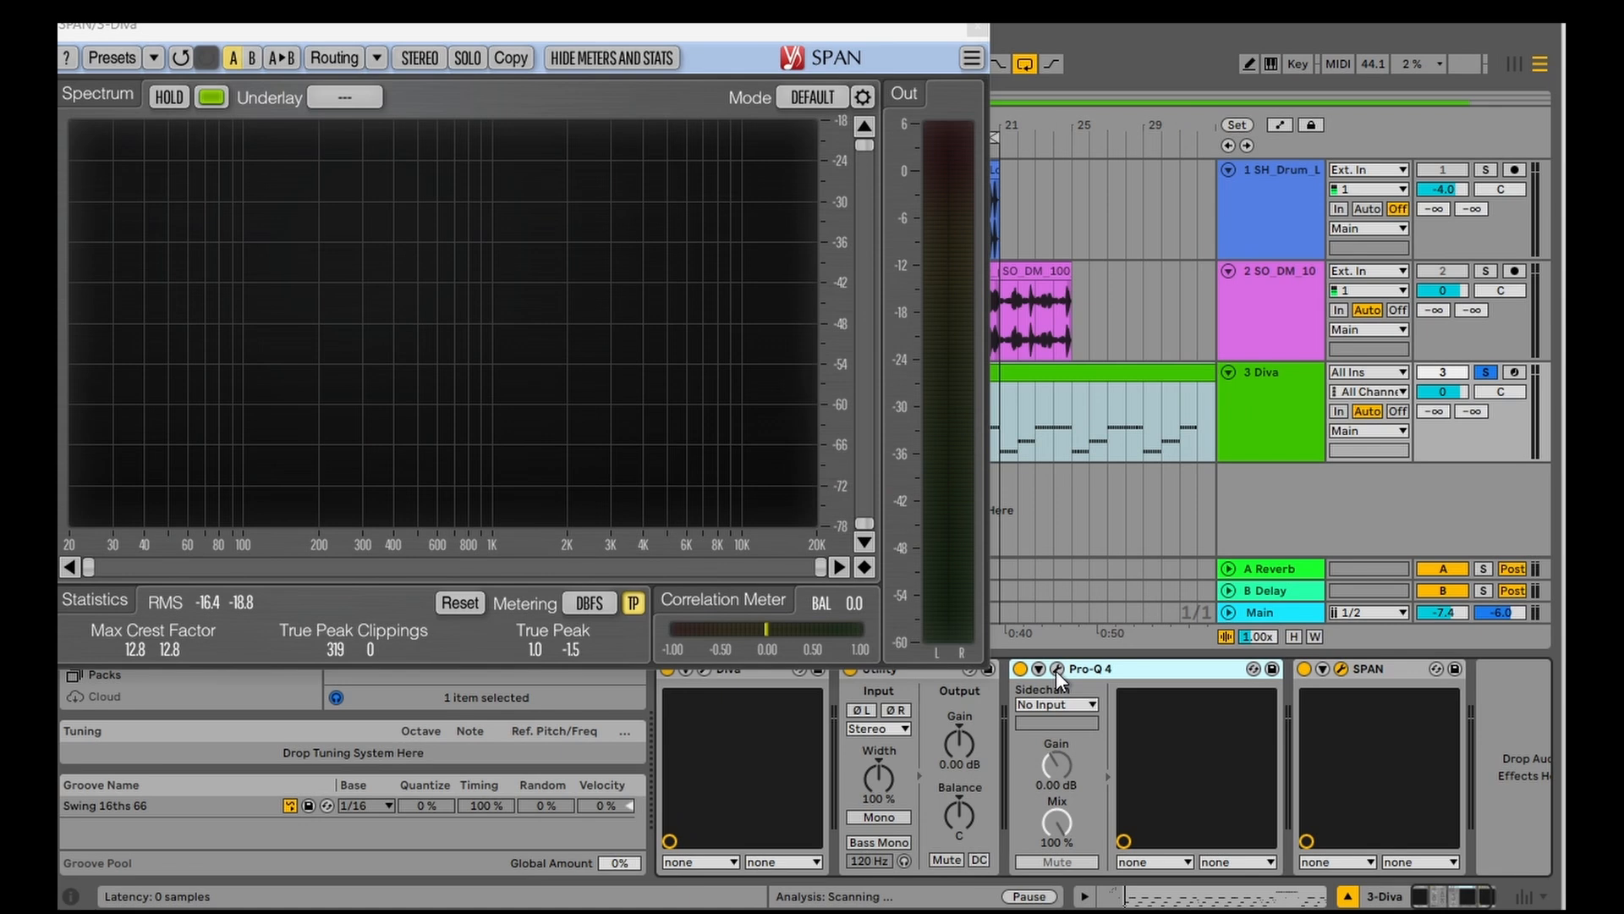
Step: Open Pro-Q 4 and load the Cut Low Side preset from the Stereo category of the V3 Preset Folder
click(1056, 669)
drag(669, 278, 762, 213)
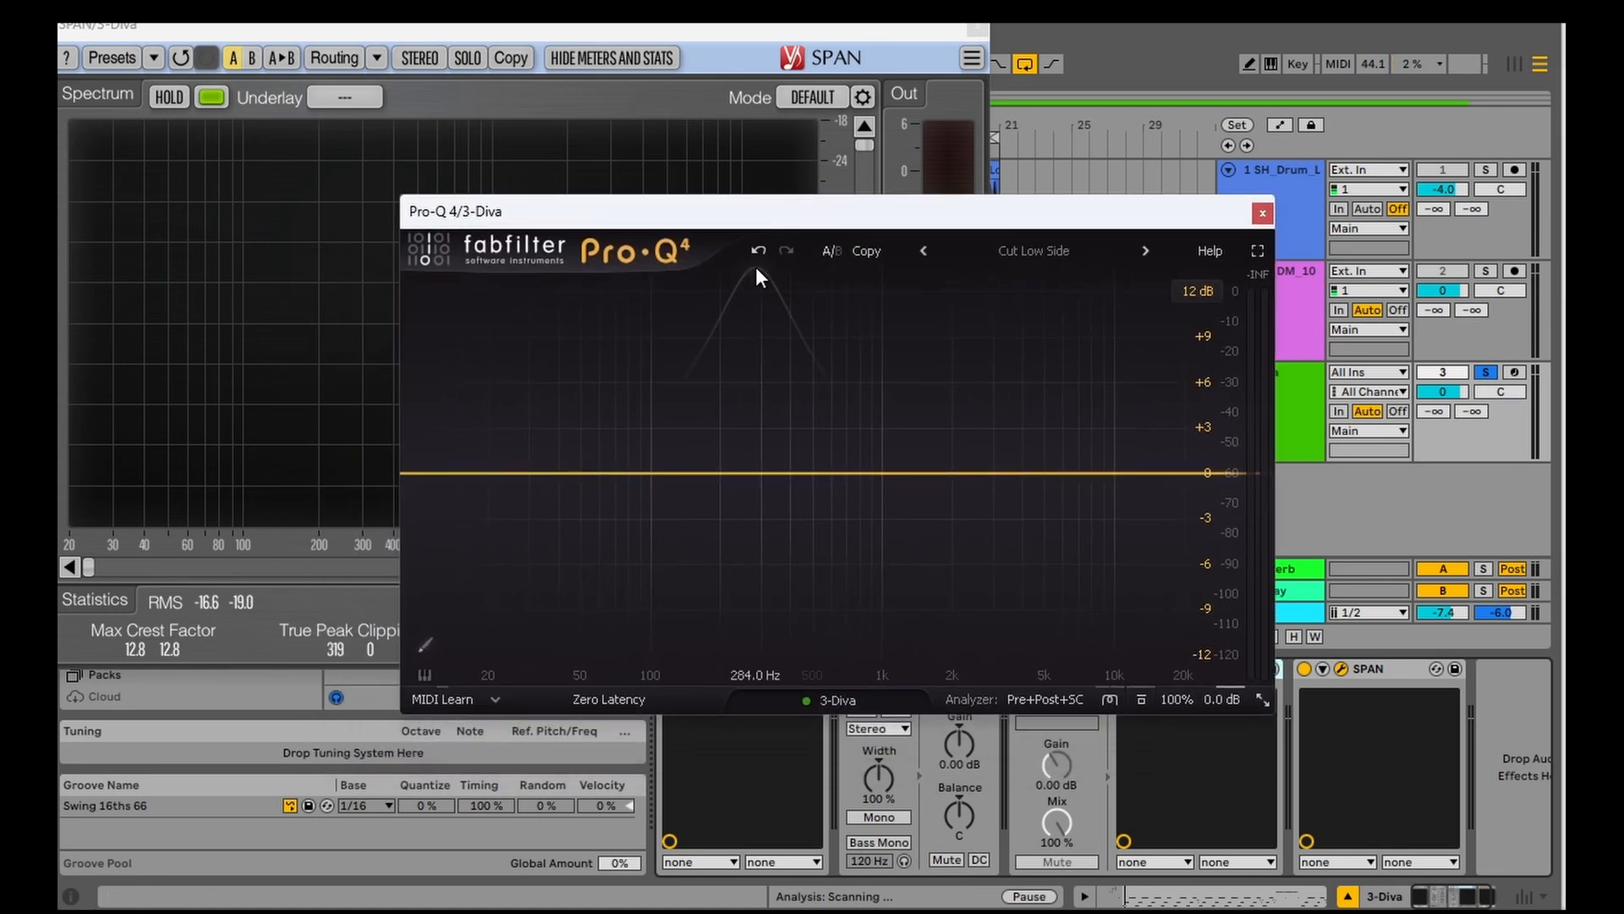
click(1040, 250)
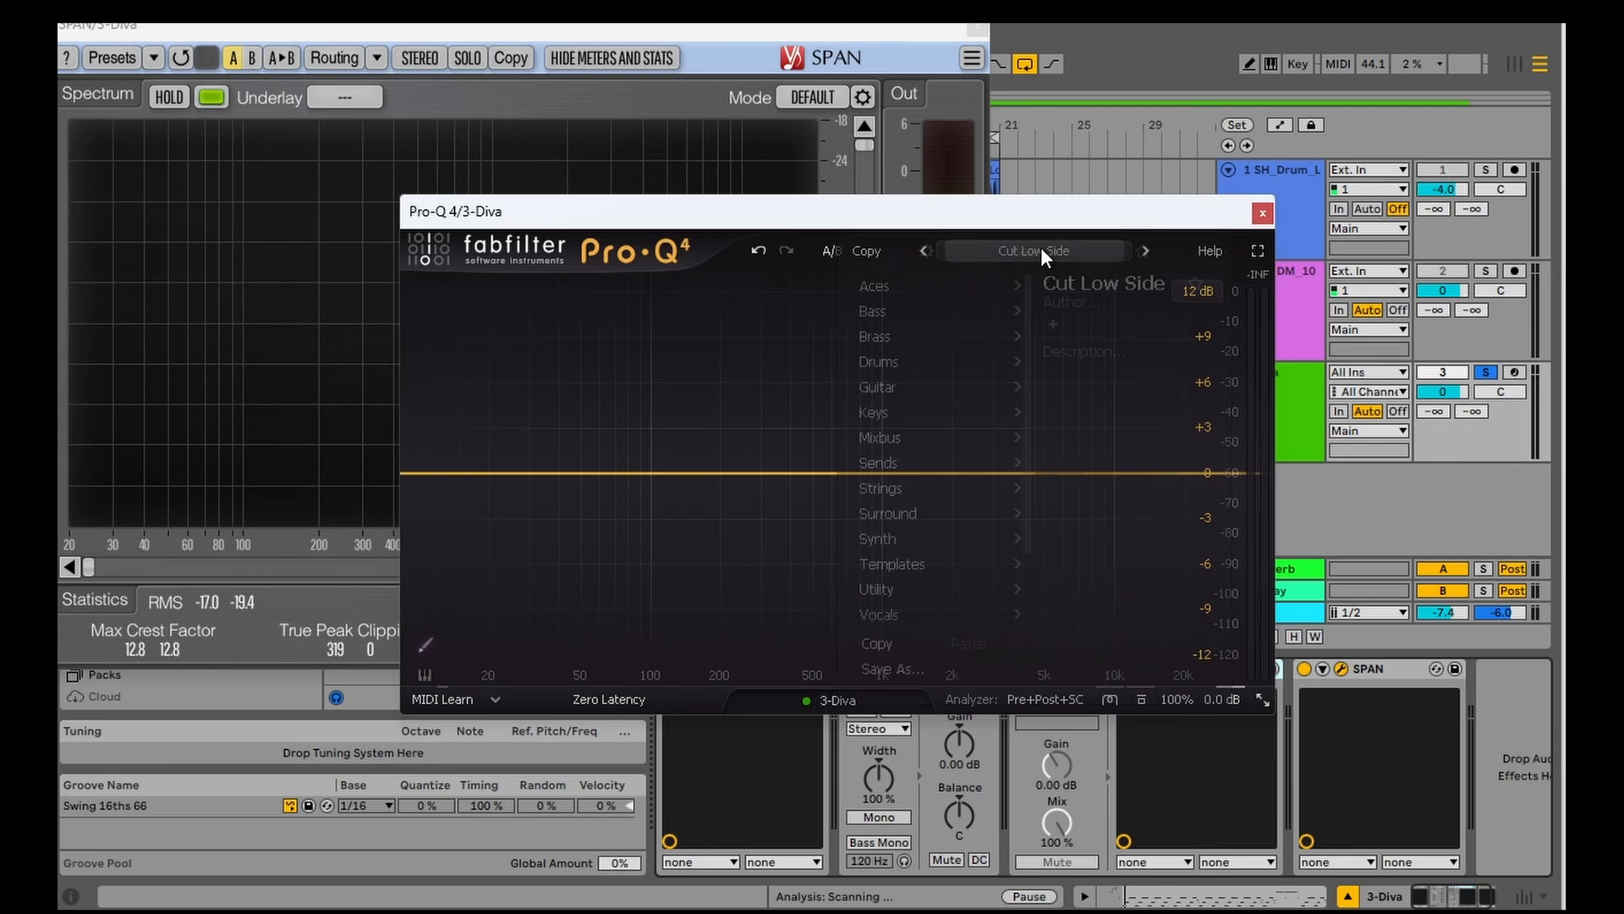
scroll(947, 608, down, 2)
mouse_move(947, 608)
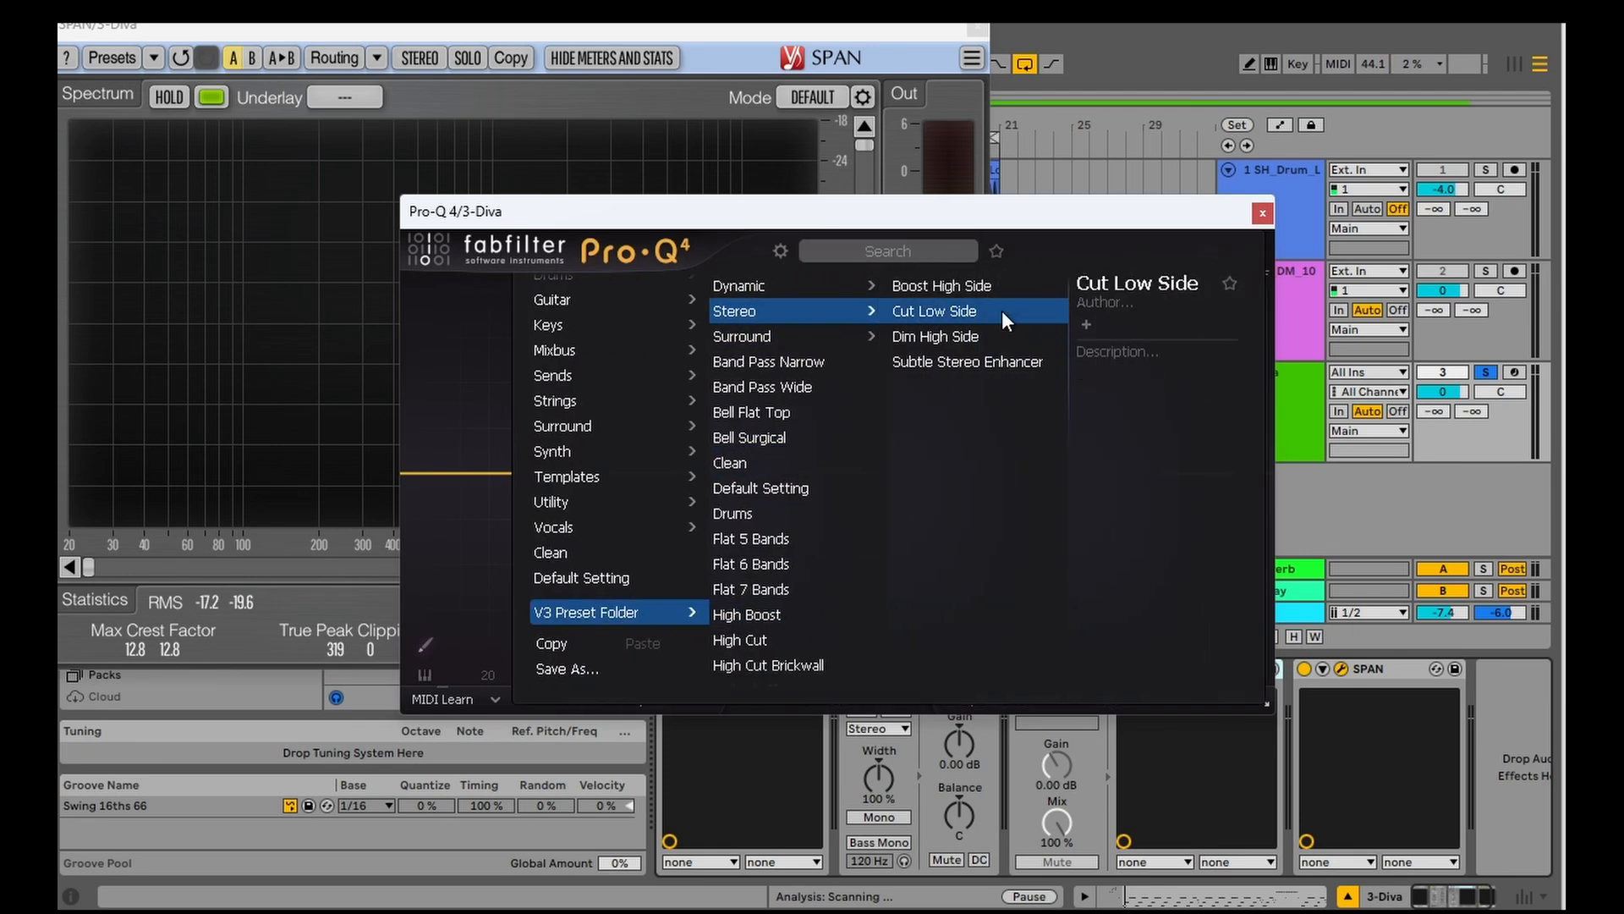
click(1001, 311)
click(1262, 211)
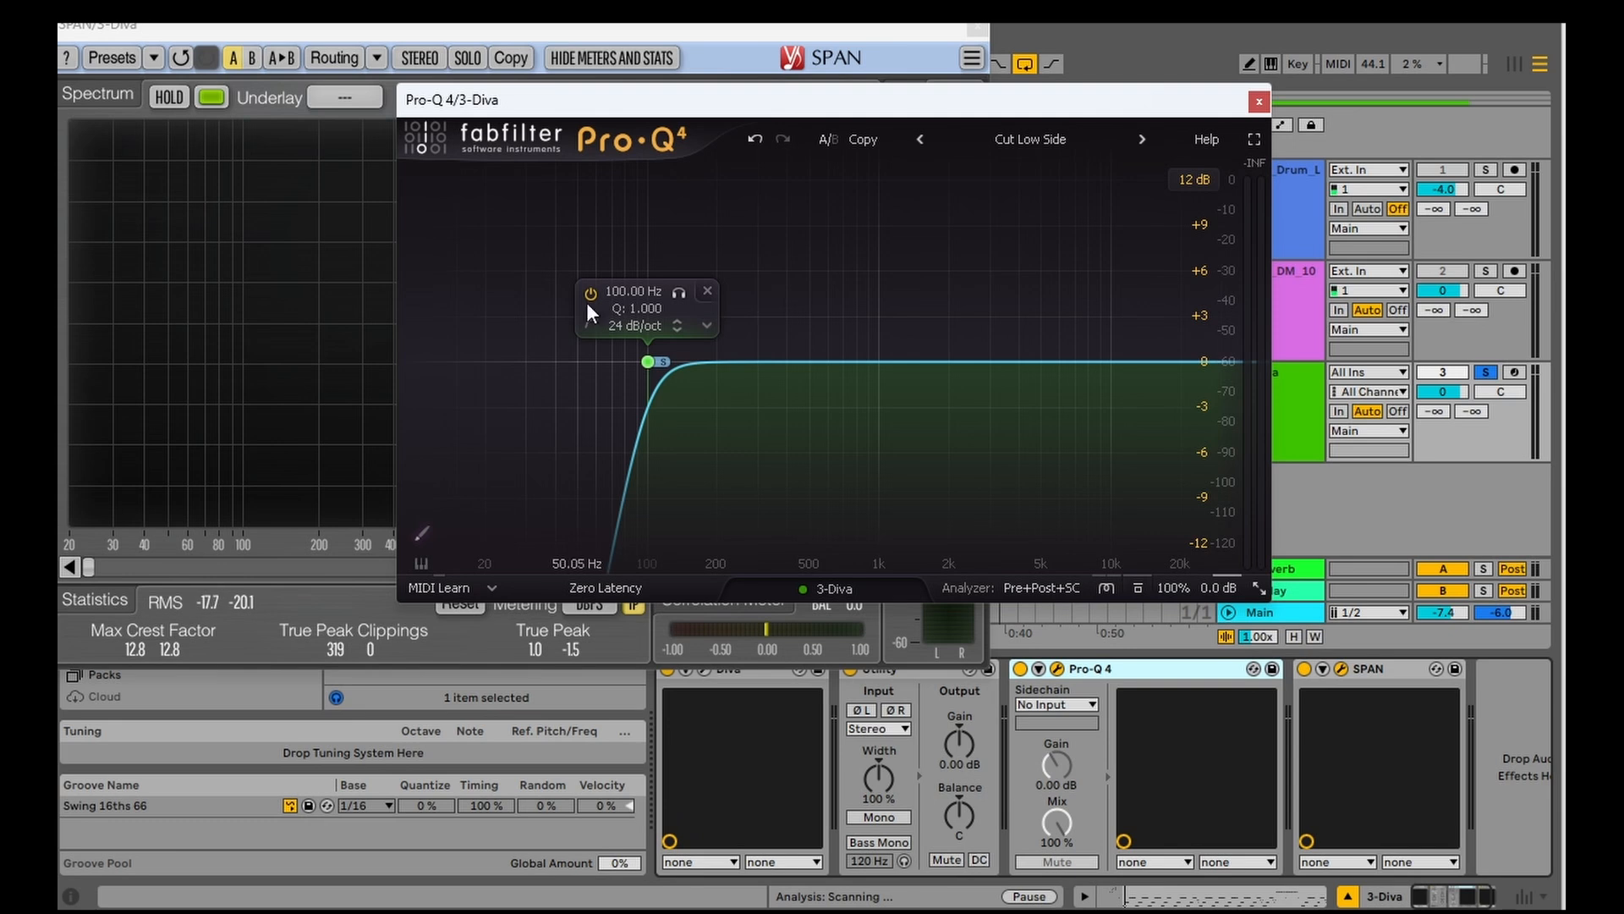
Step: Reopen SPAN and raise the side low-cut band in Pro-Q 4 to about 198 Hz while checking the correlation meter
click(1342, 669)
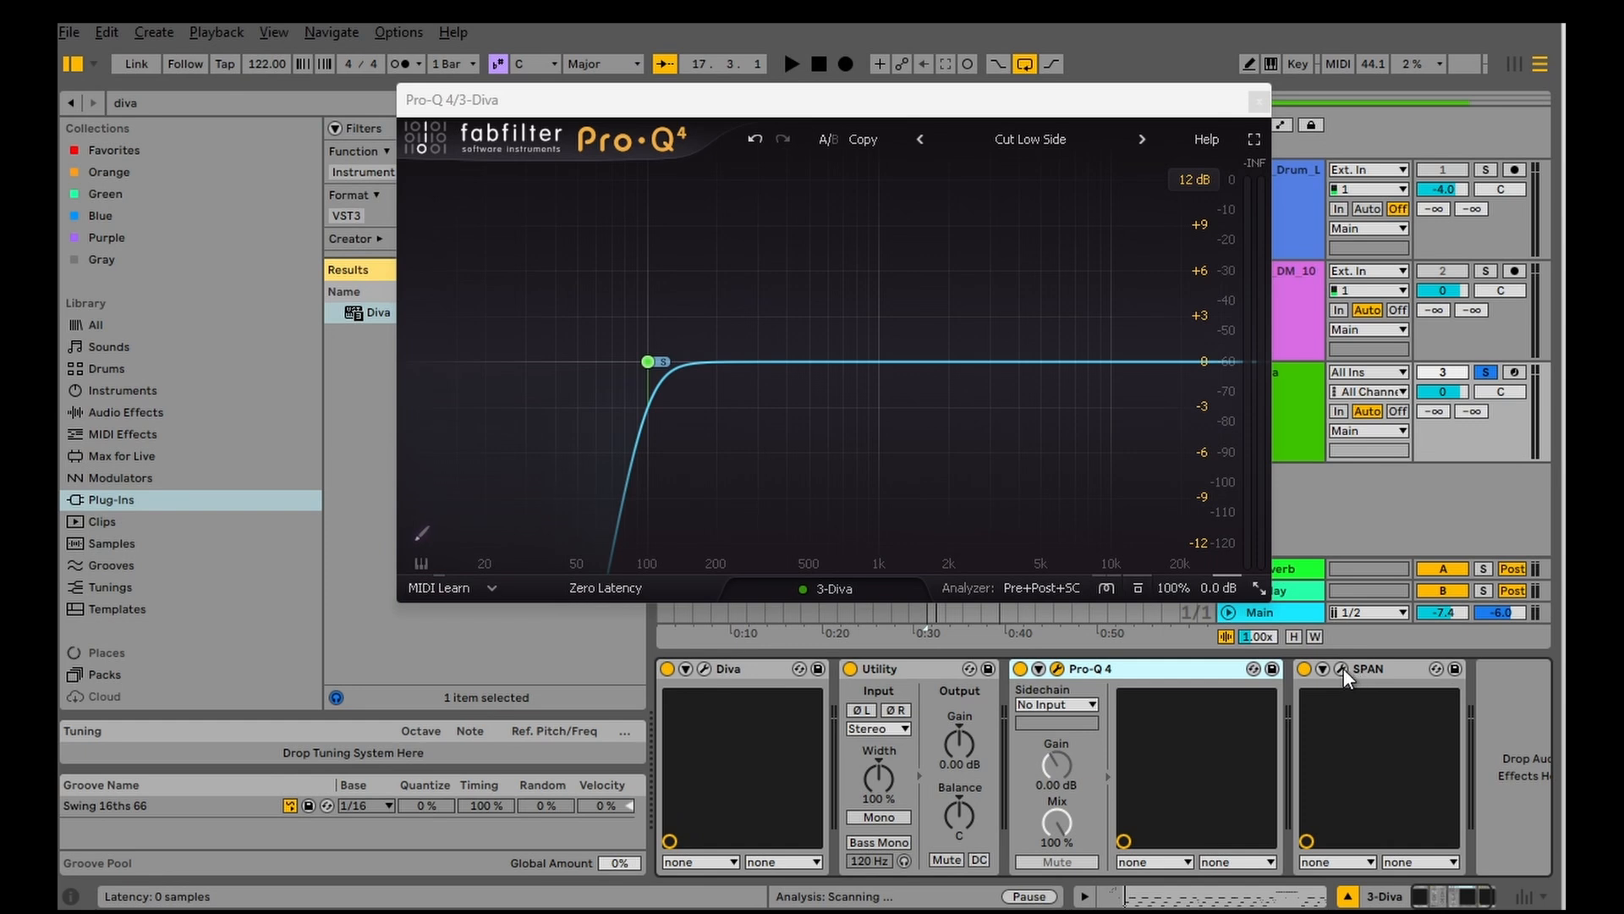
click(1342, 668)
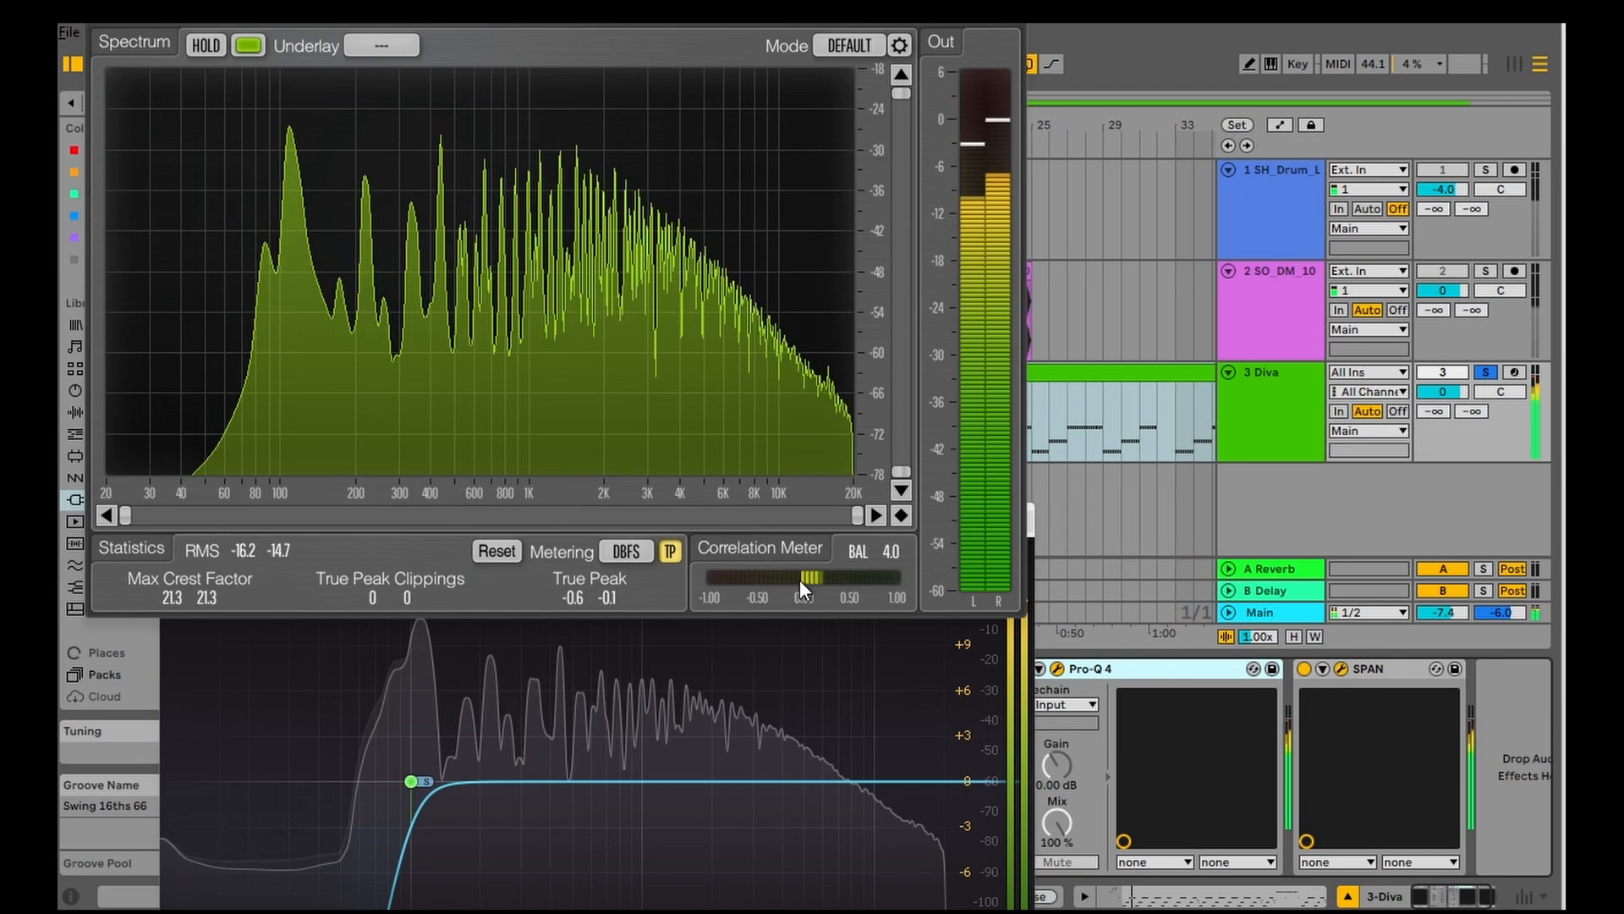
mouse_move(409, 779)
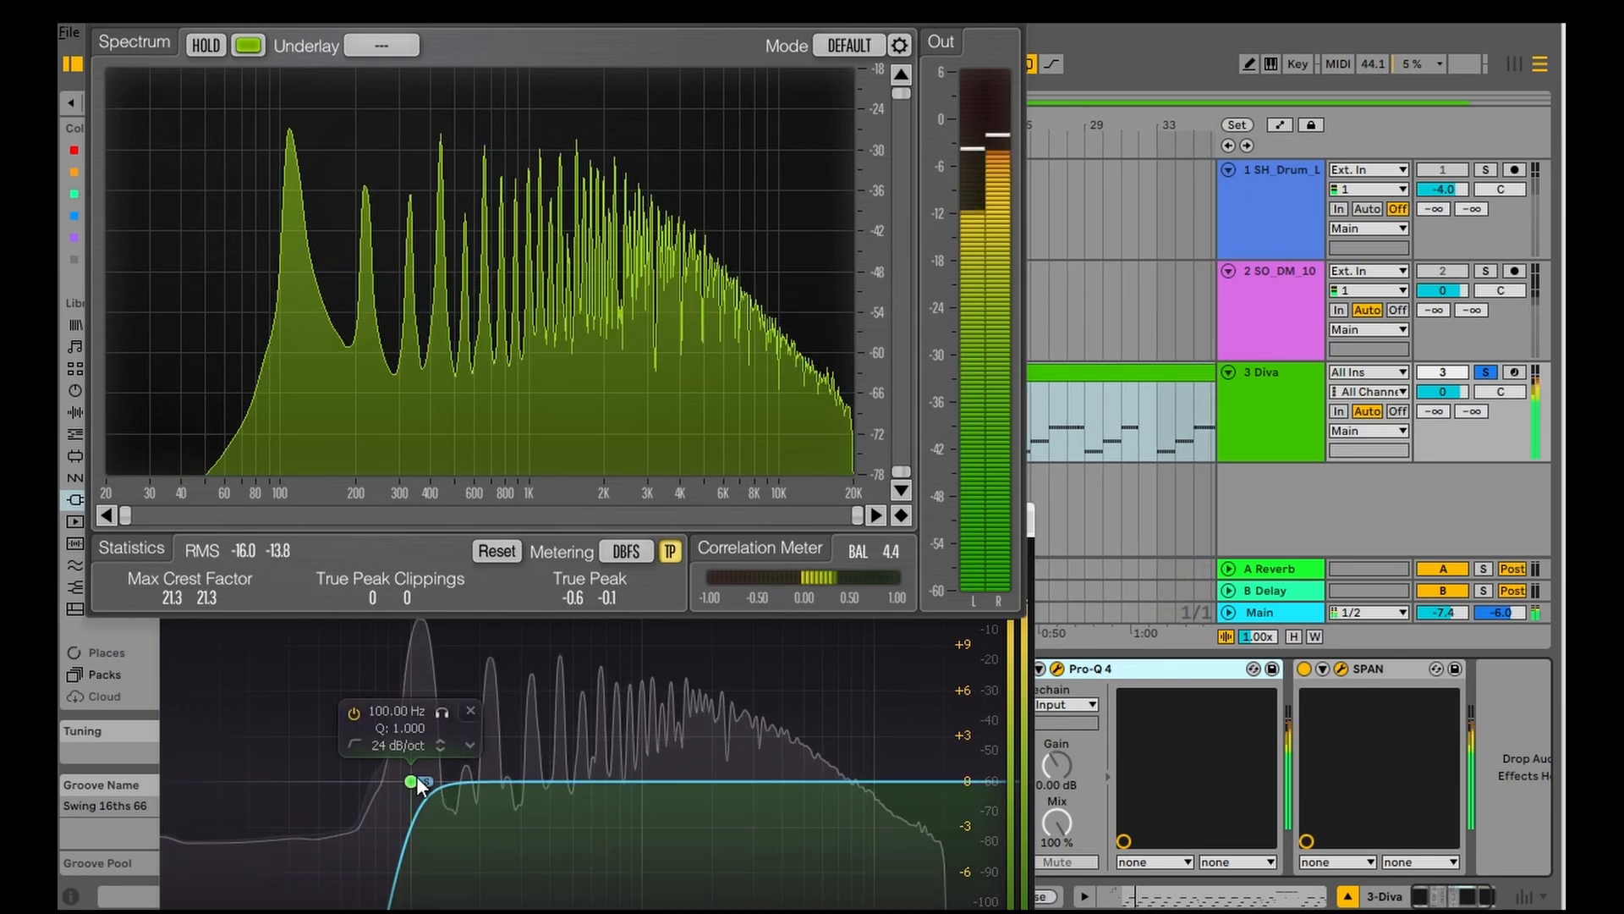
drag(416, 775, 489, 780)
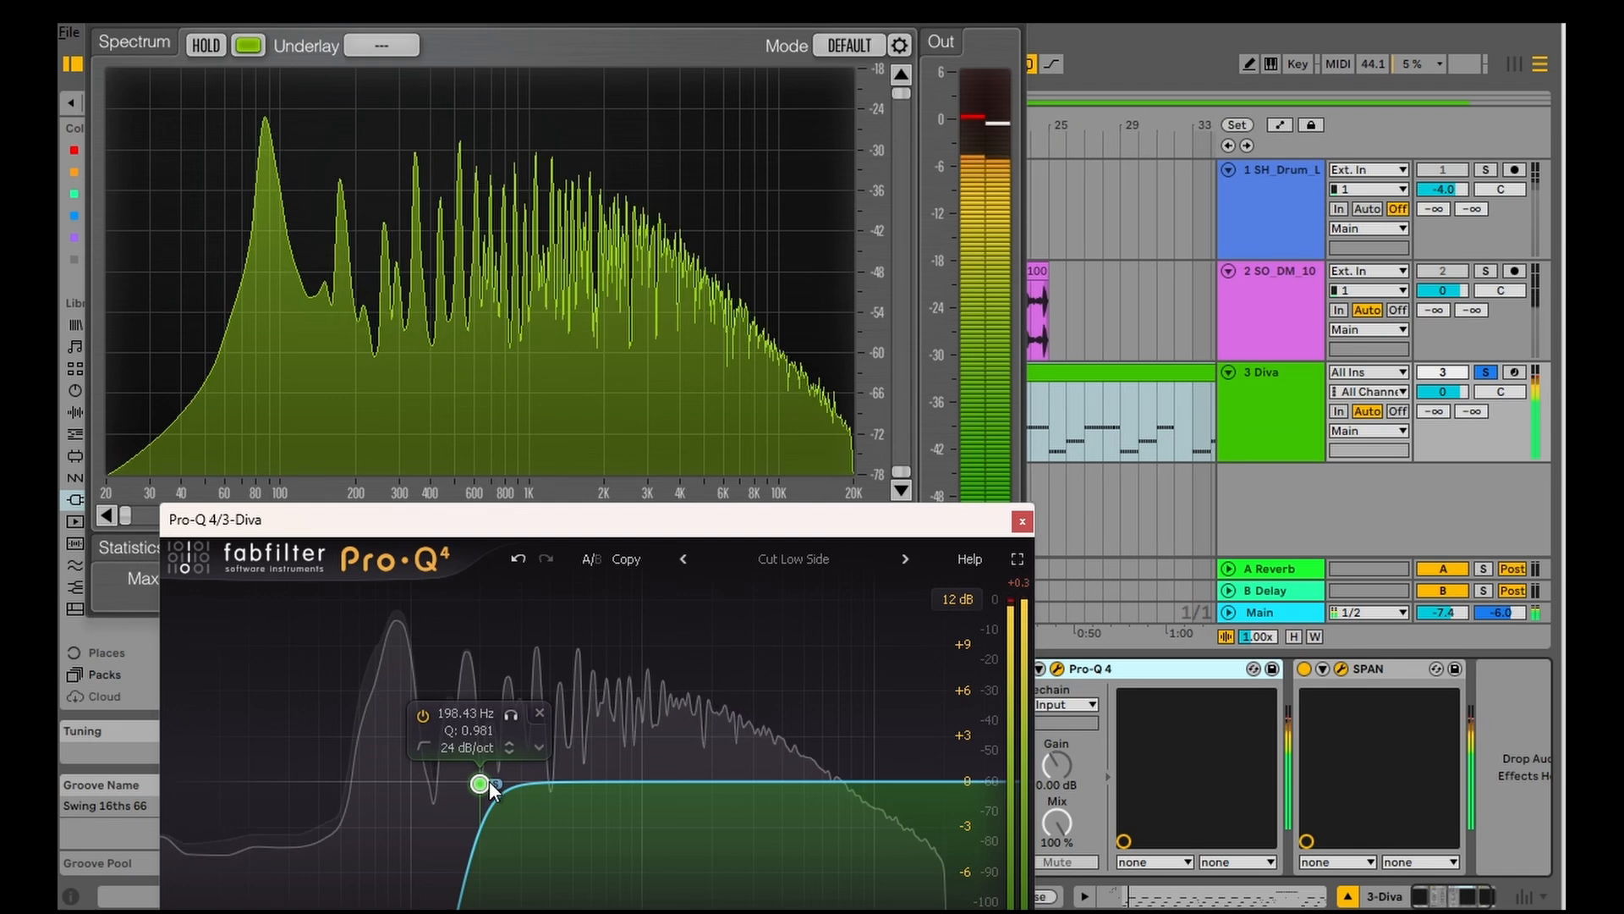
click(830, 363)
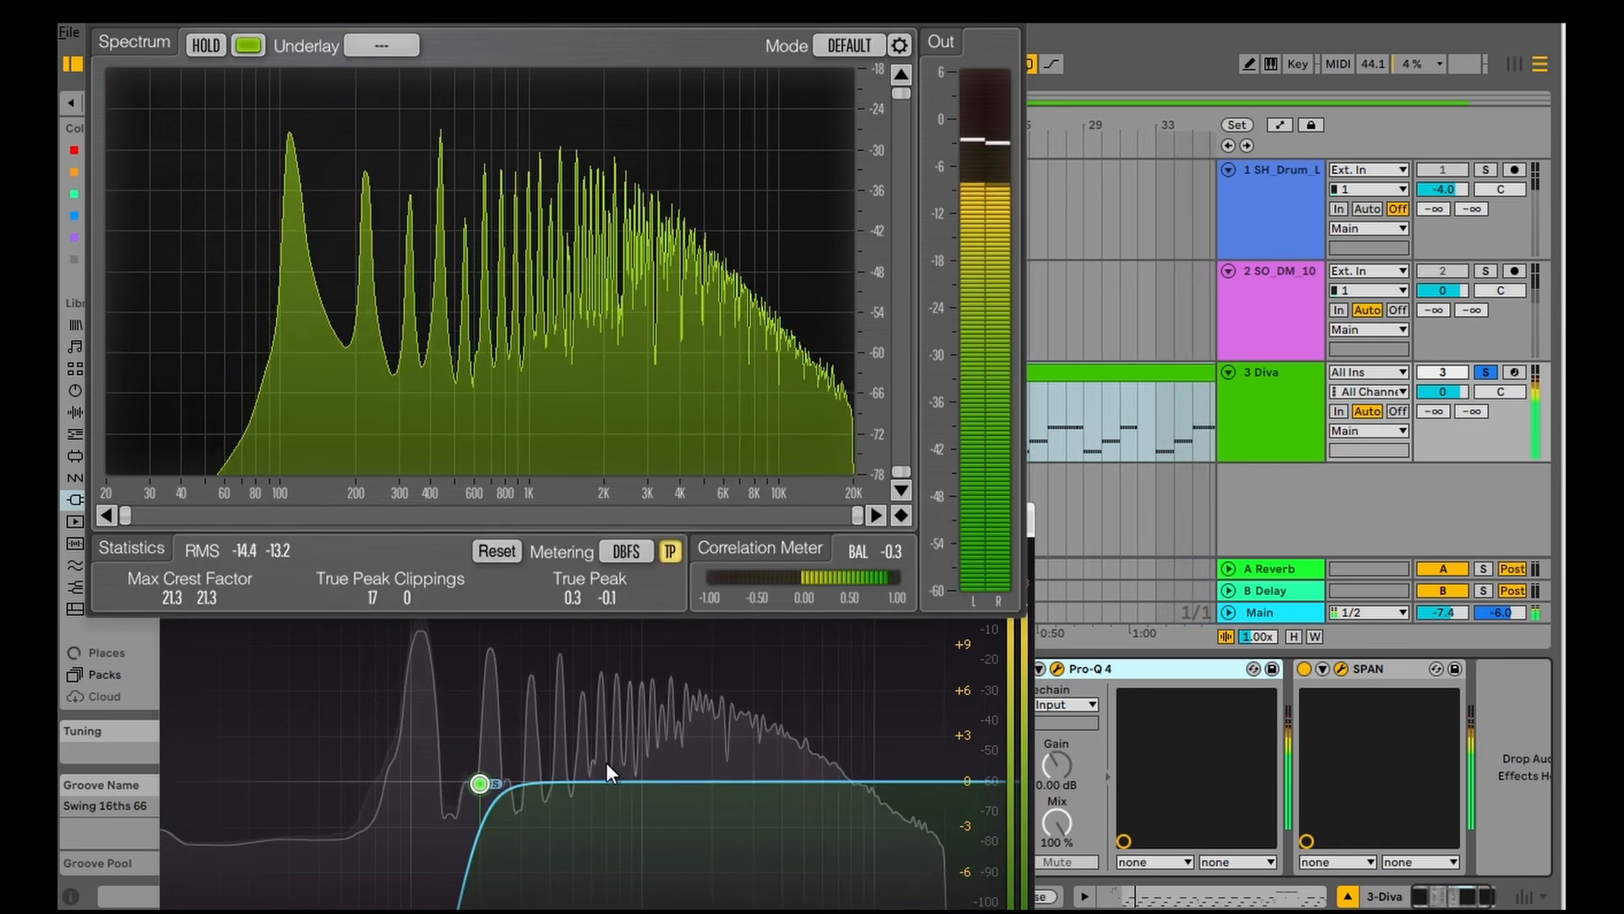
Step: Raise the side low-cut band to about 270 Hz, check the correlation, and close both plug-in windows with playback stopped
drag(487, 785, 531, 779)
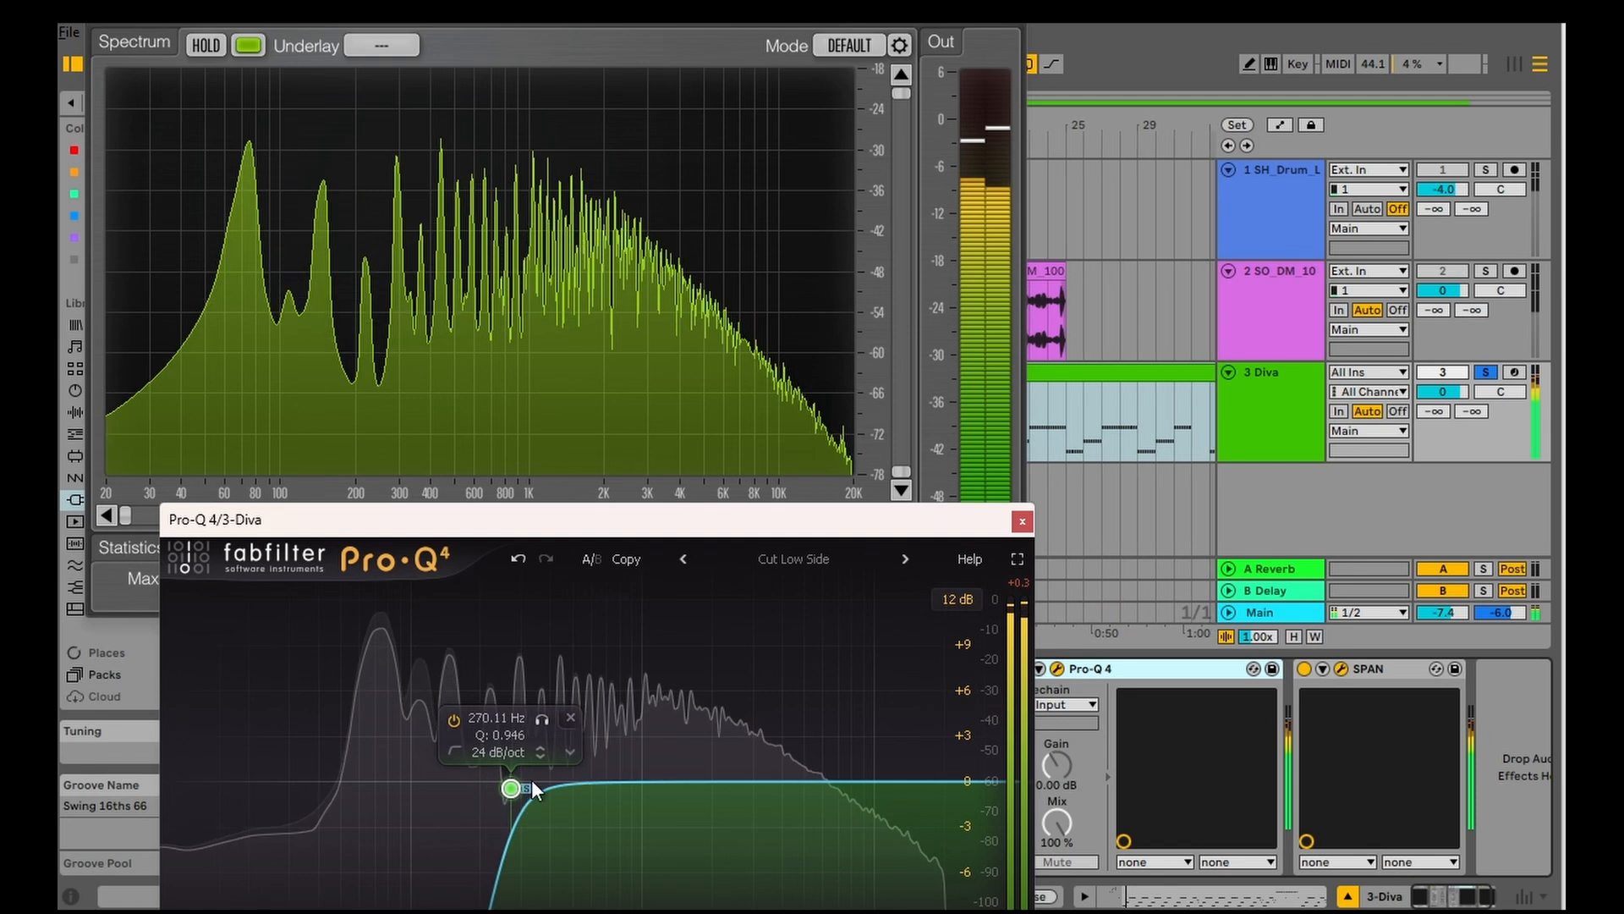
click(923, 269)
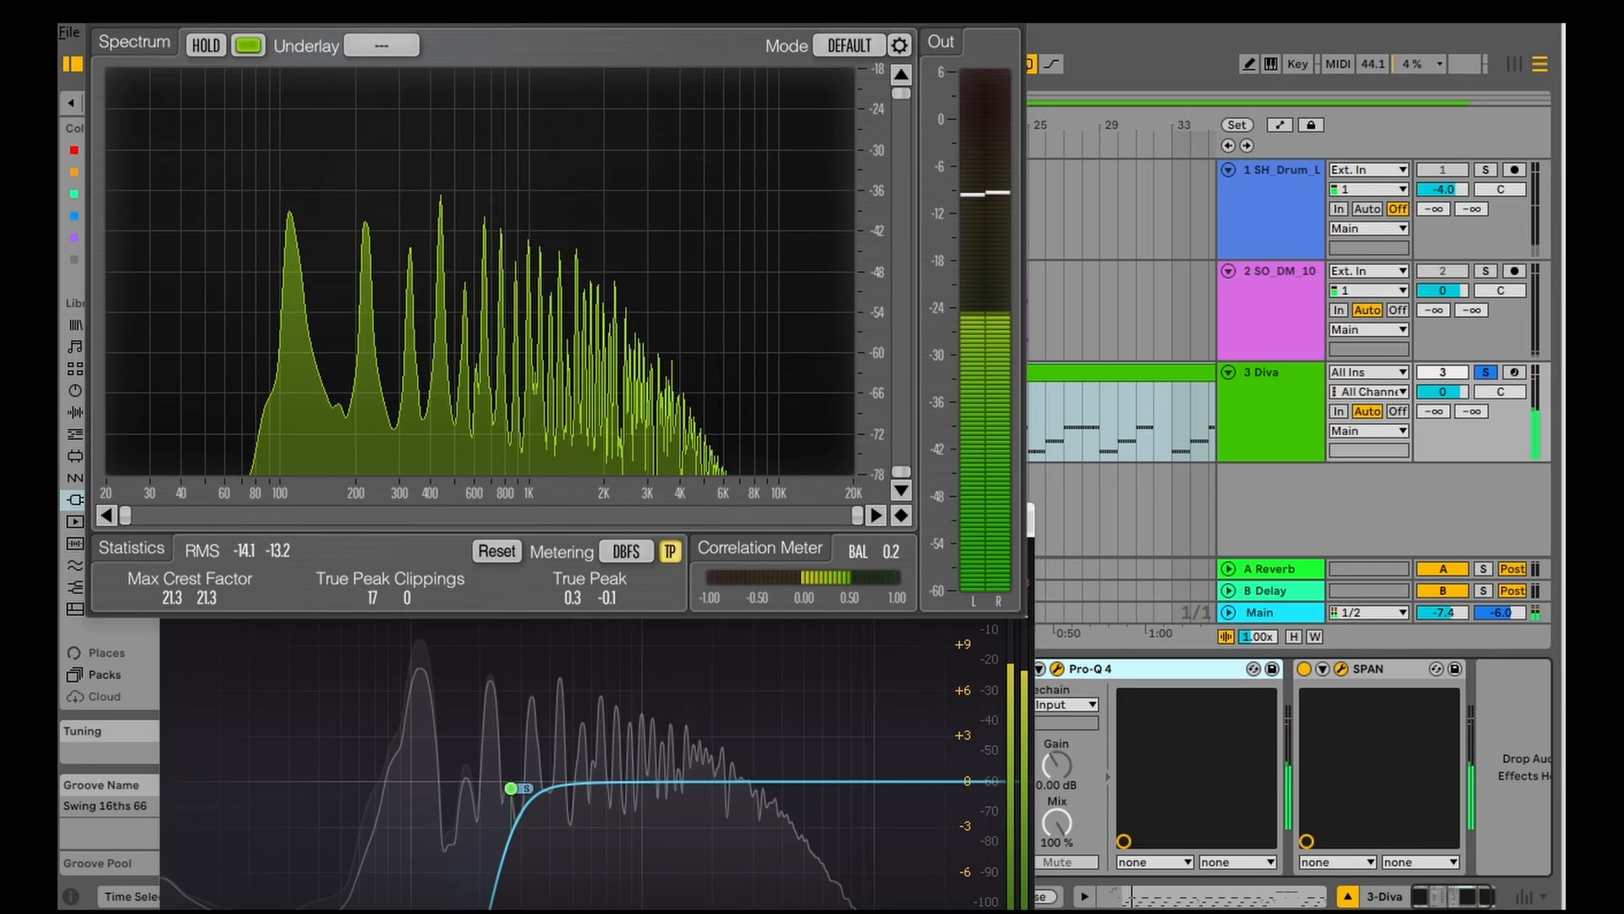
click(1009, 13)
click(1015, 516)
key(space)
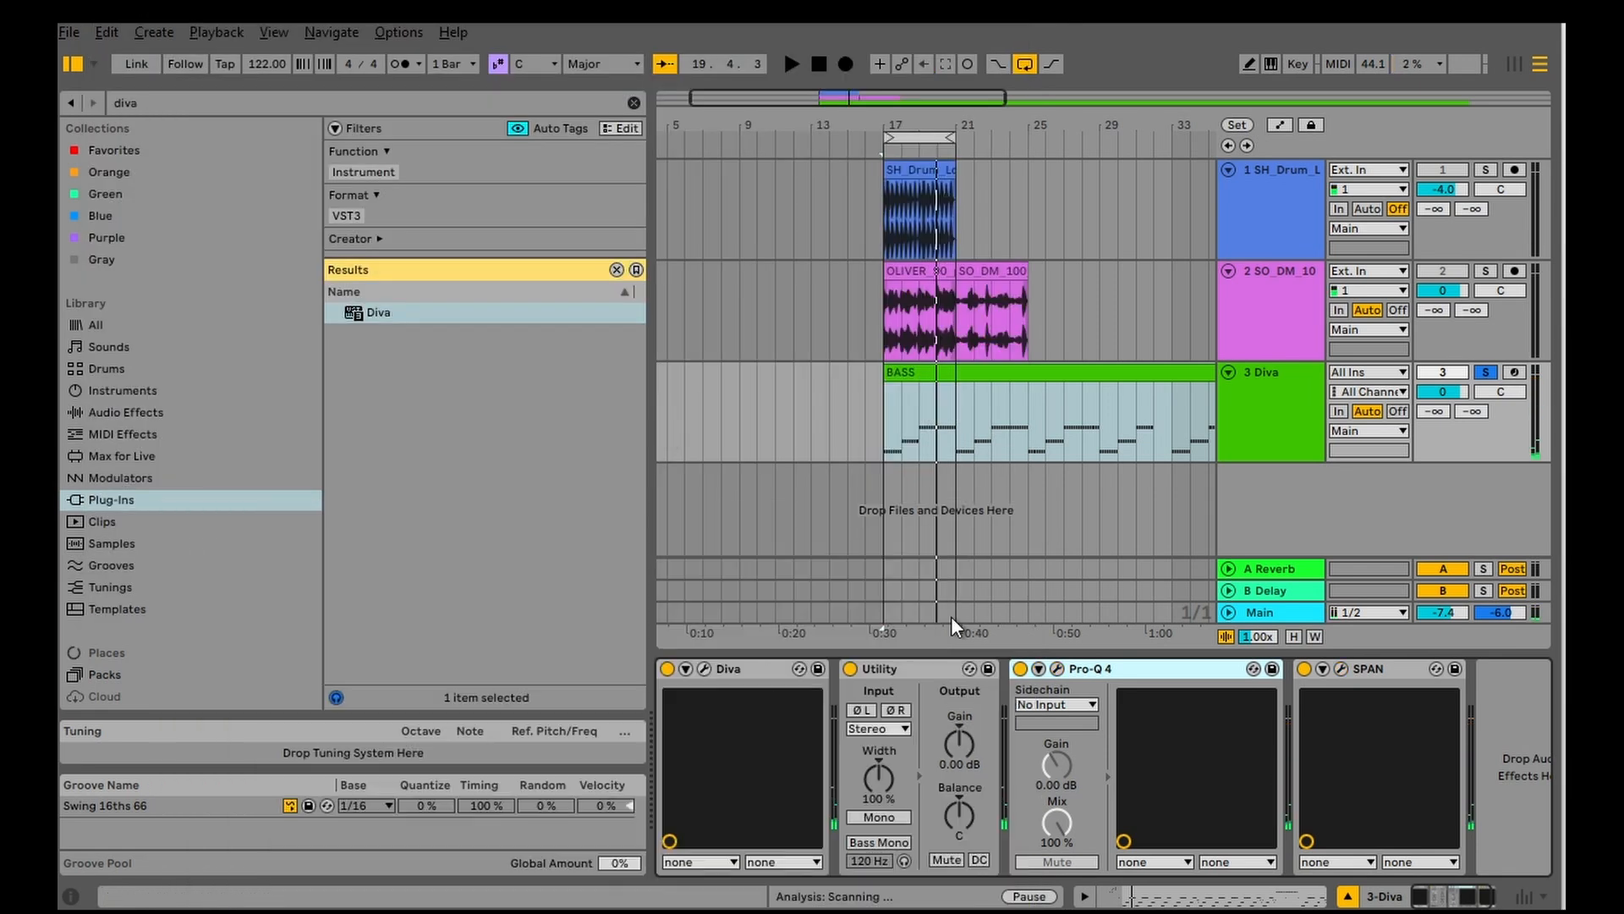
Step: Open the Diva synth together with SPAN and examine the playing bass on the correlation meter
click(704, 668)
click(385, 733)
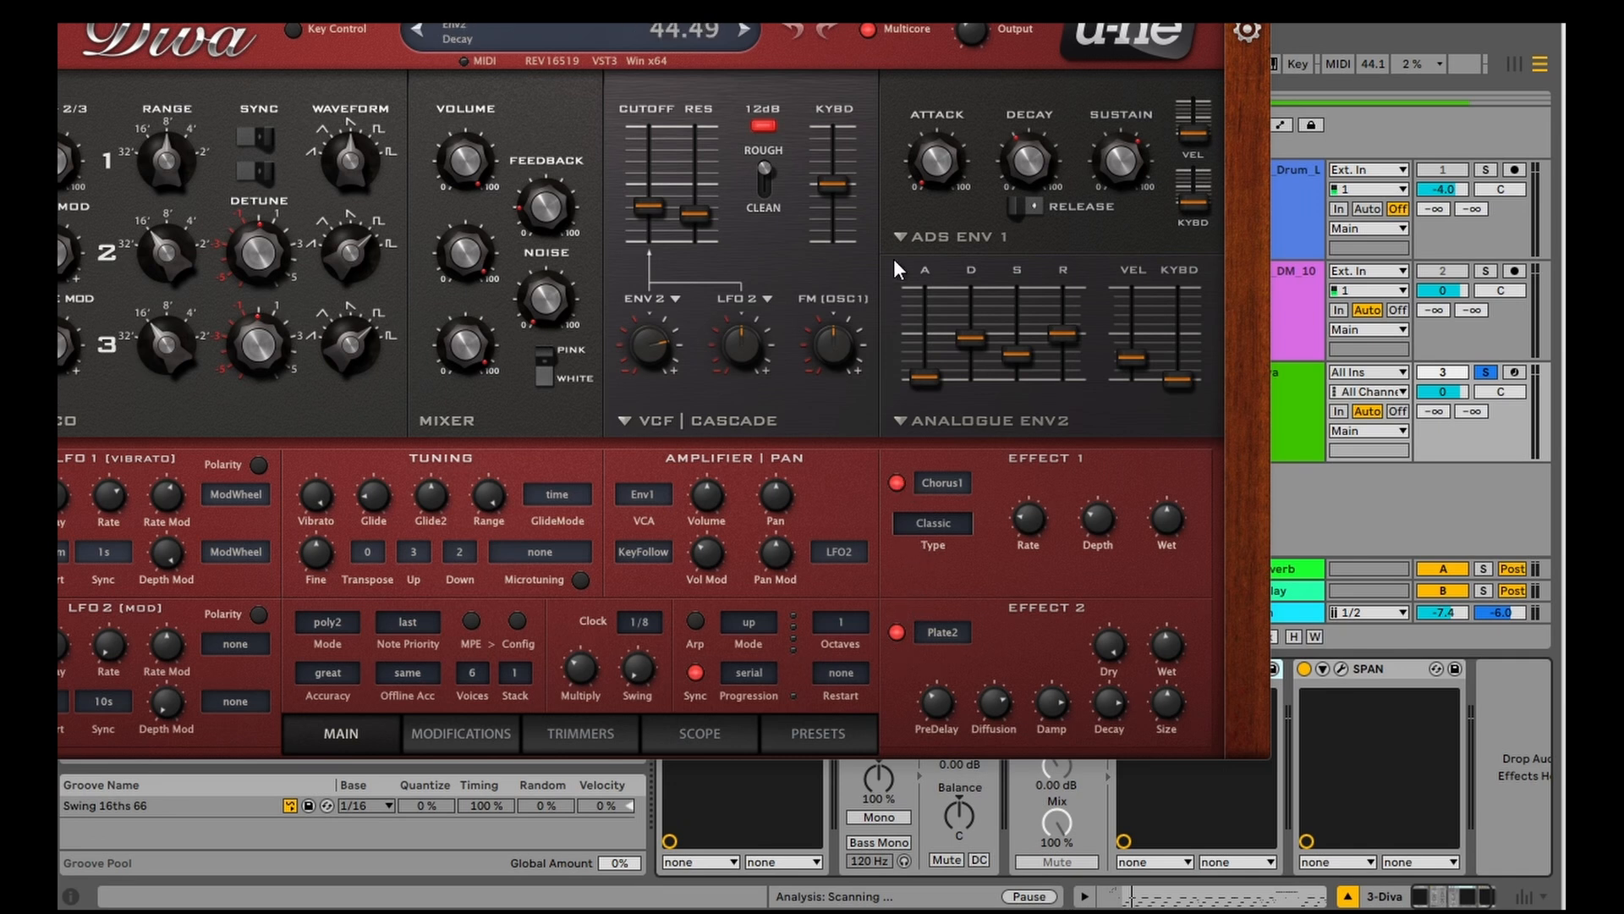
click(1371, 673)
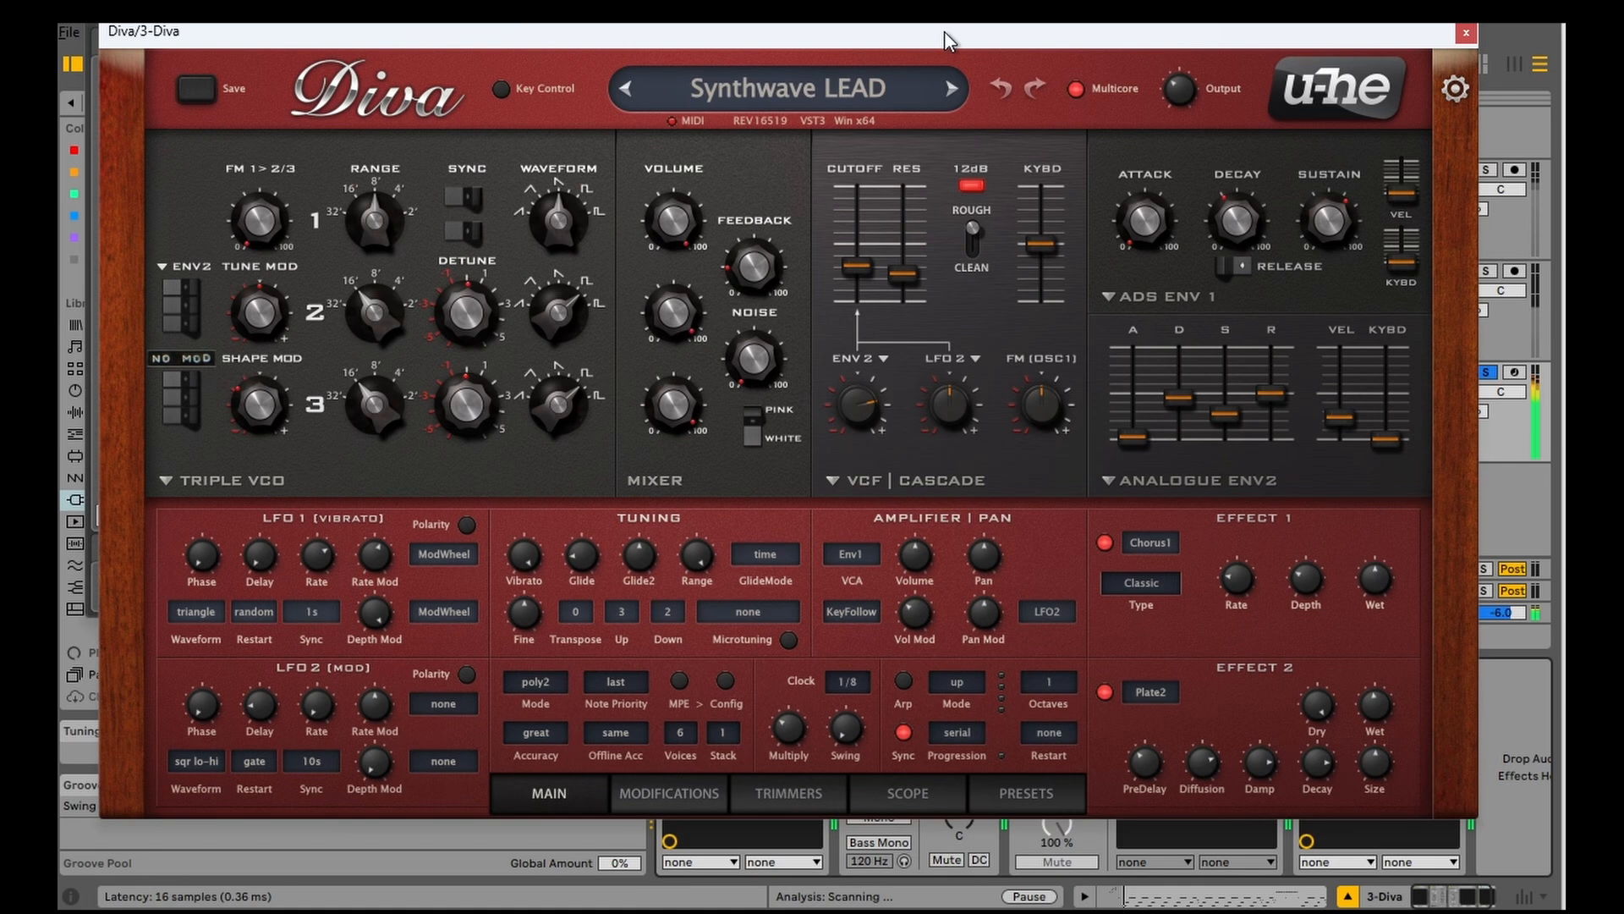
click(902, 14)
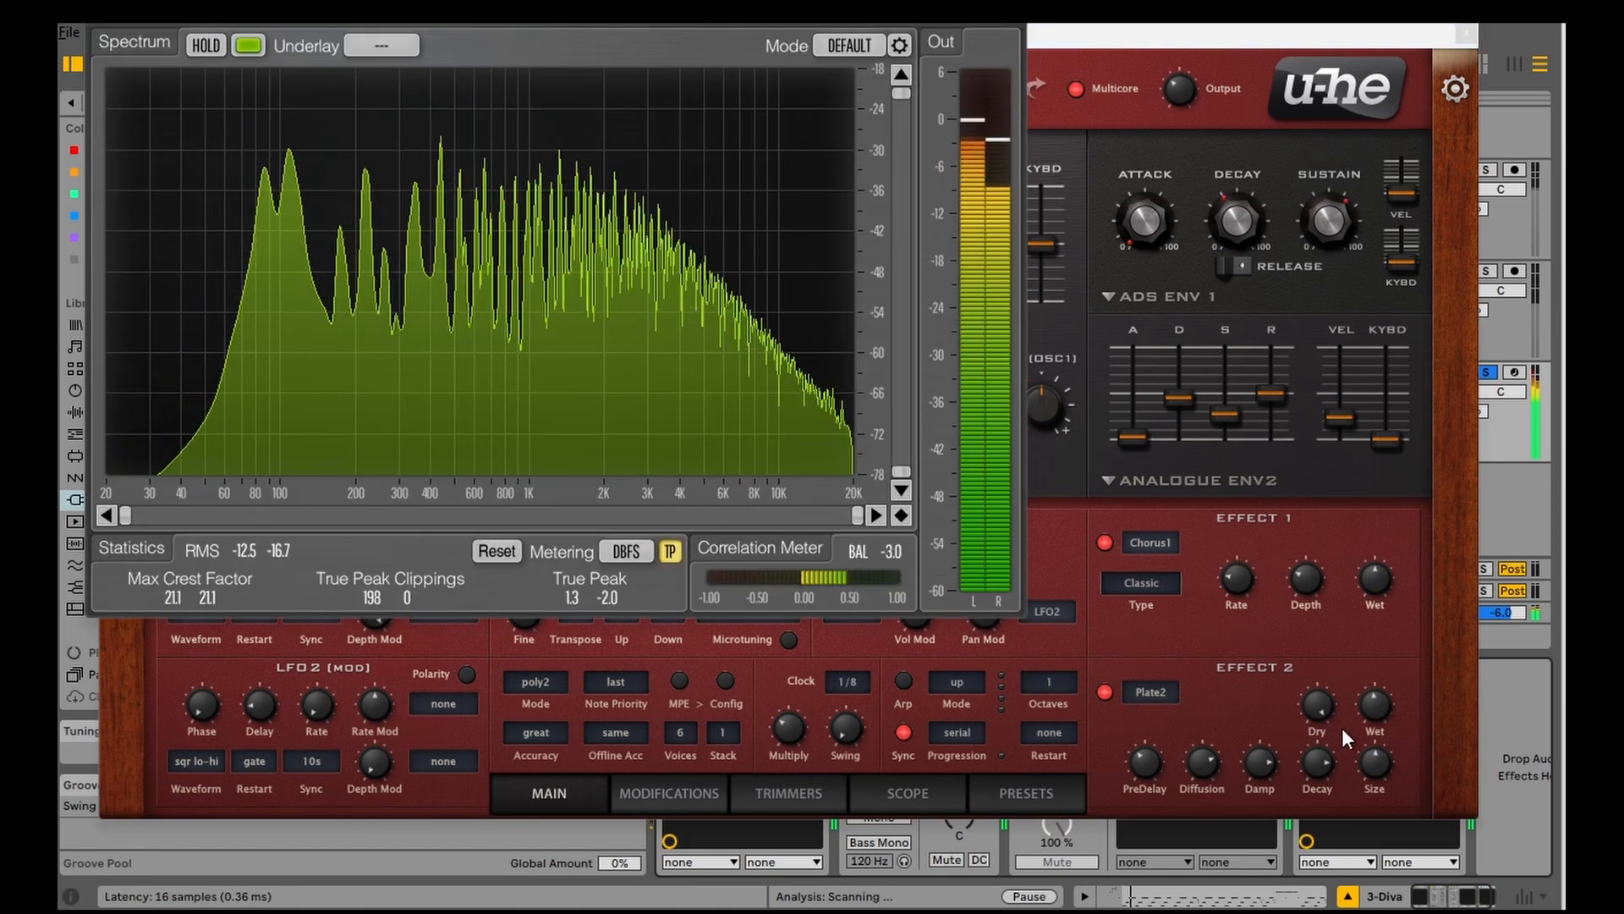
Step: Turn off Diva's Chorus1 and Plate2 effects one after the other, checking the correlation meter after each
click(1104, 543)
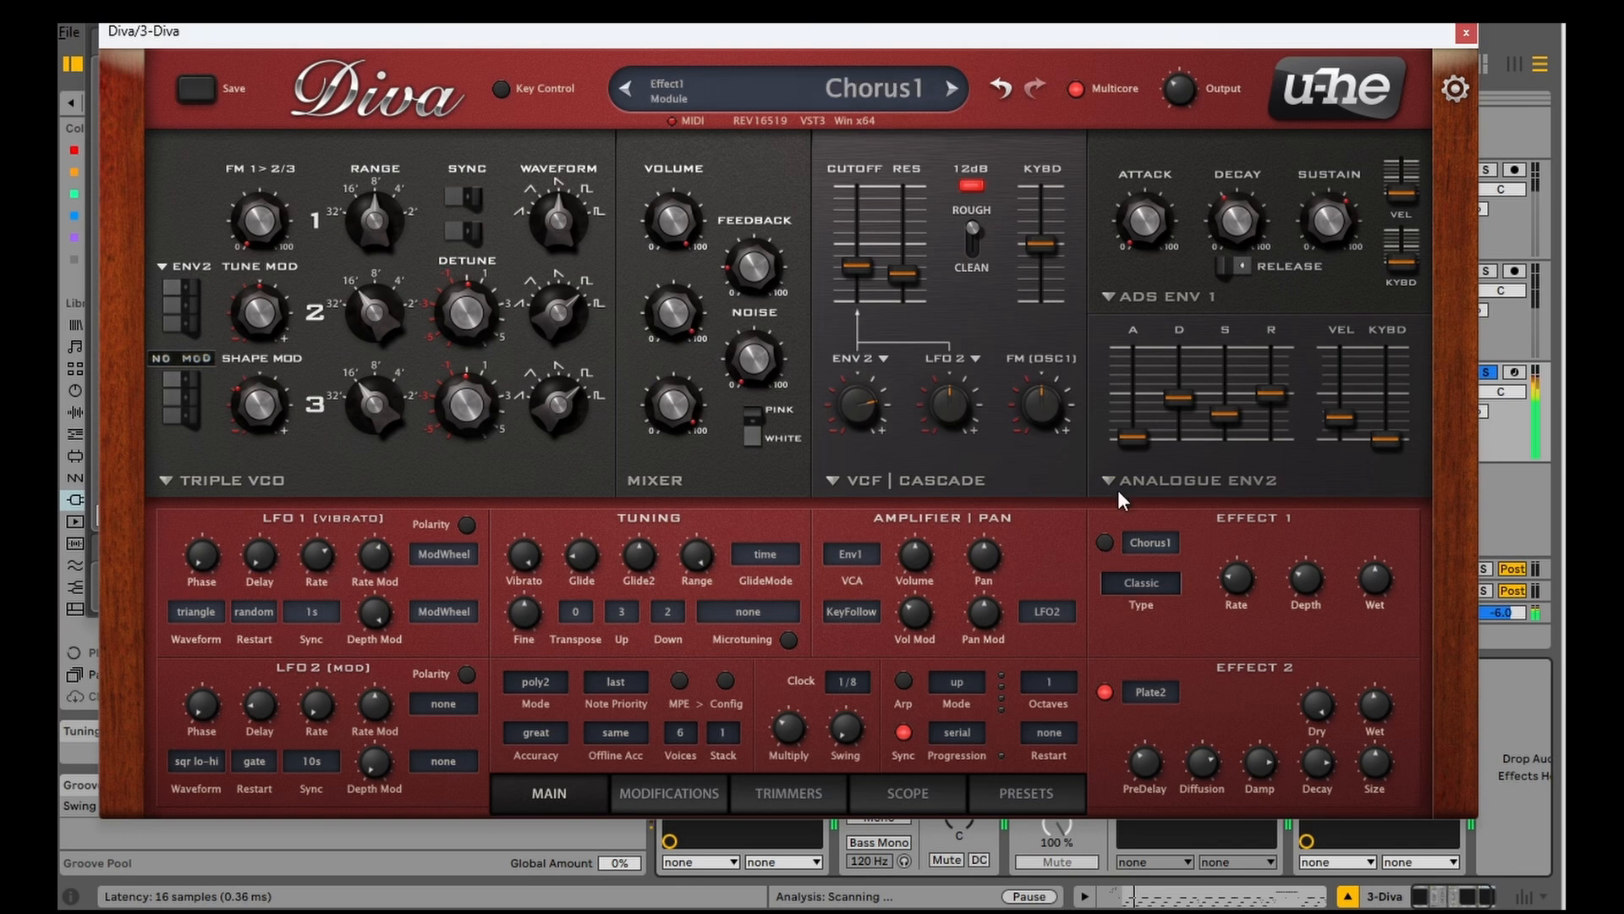
click(846, 15)
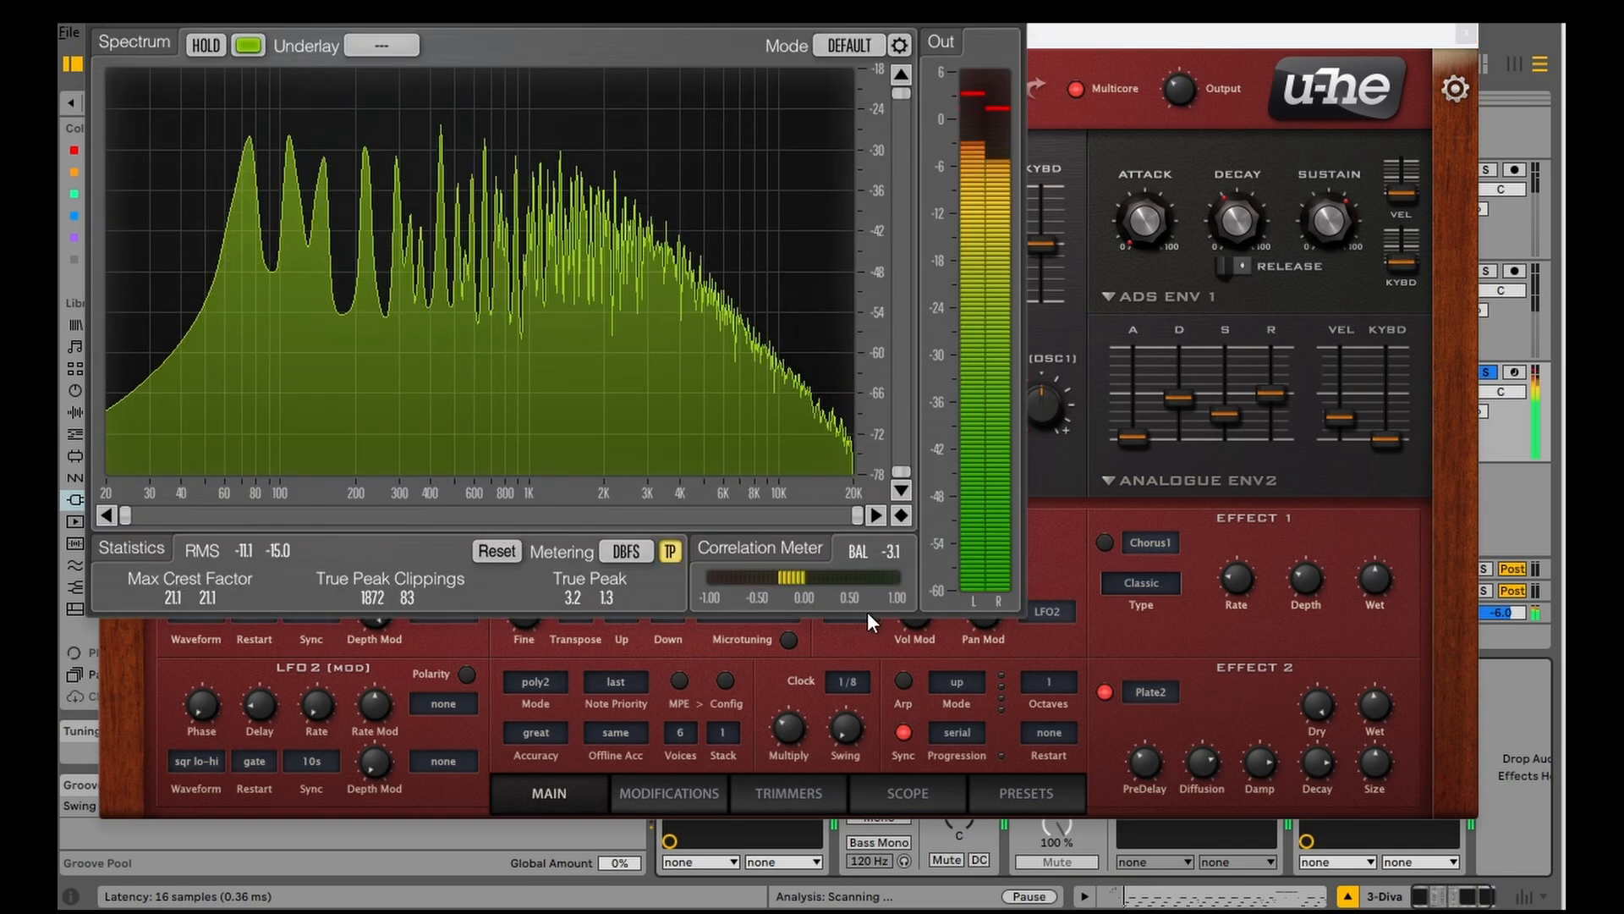
click(1109, 693)
click(829, 15)
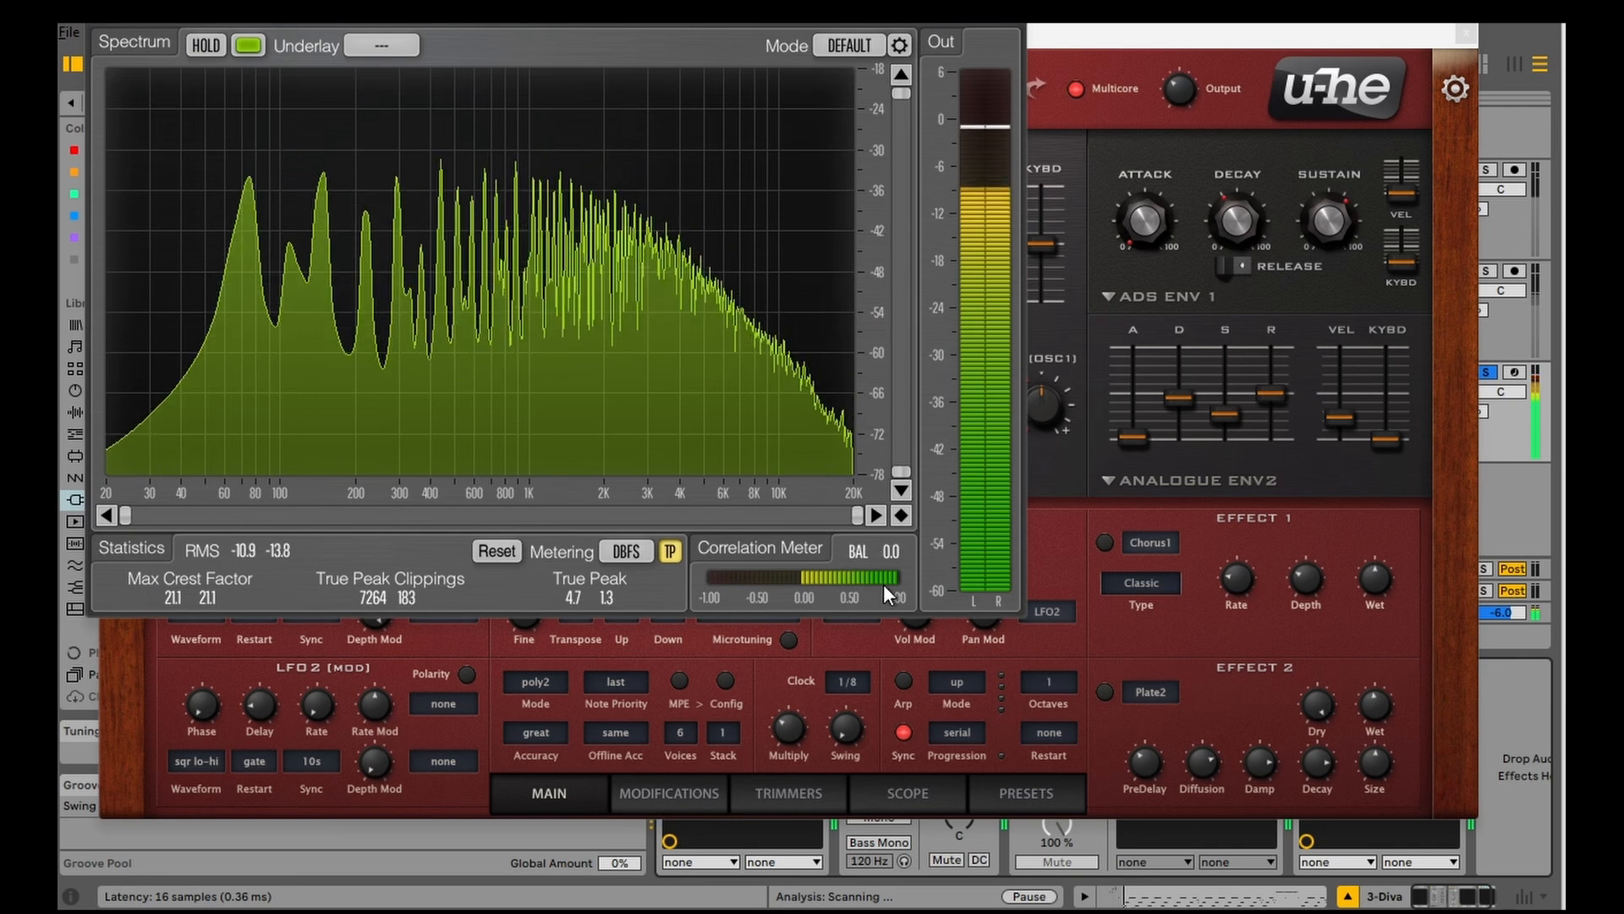
Step: Turn Diva's Plate2 effect back on and inspect its Wet control against the correlation meter
click(1053, 637)
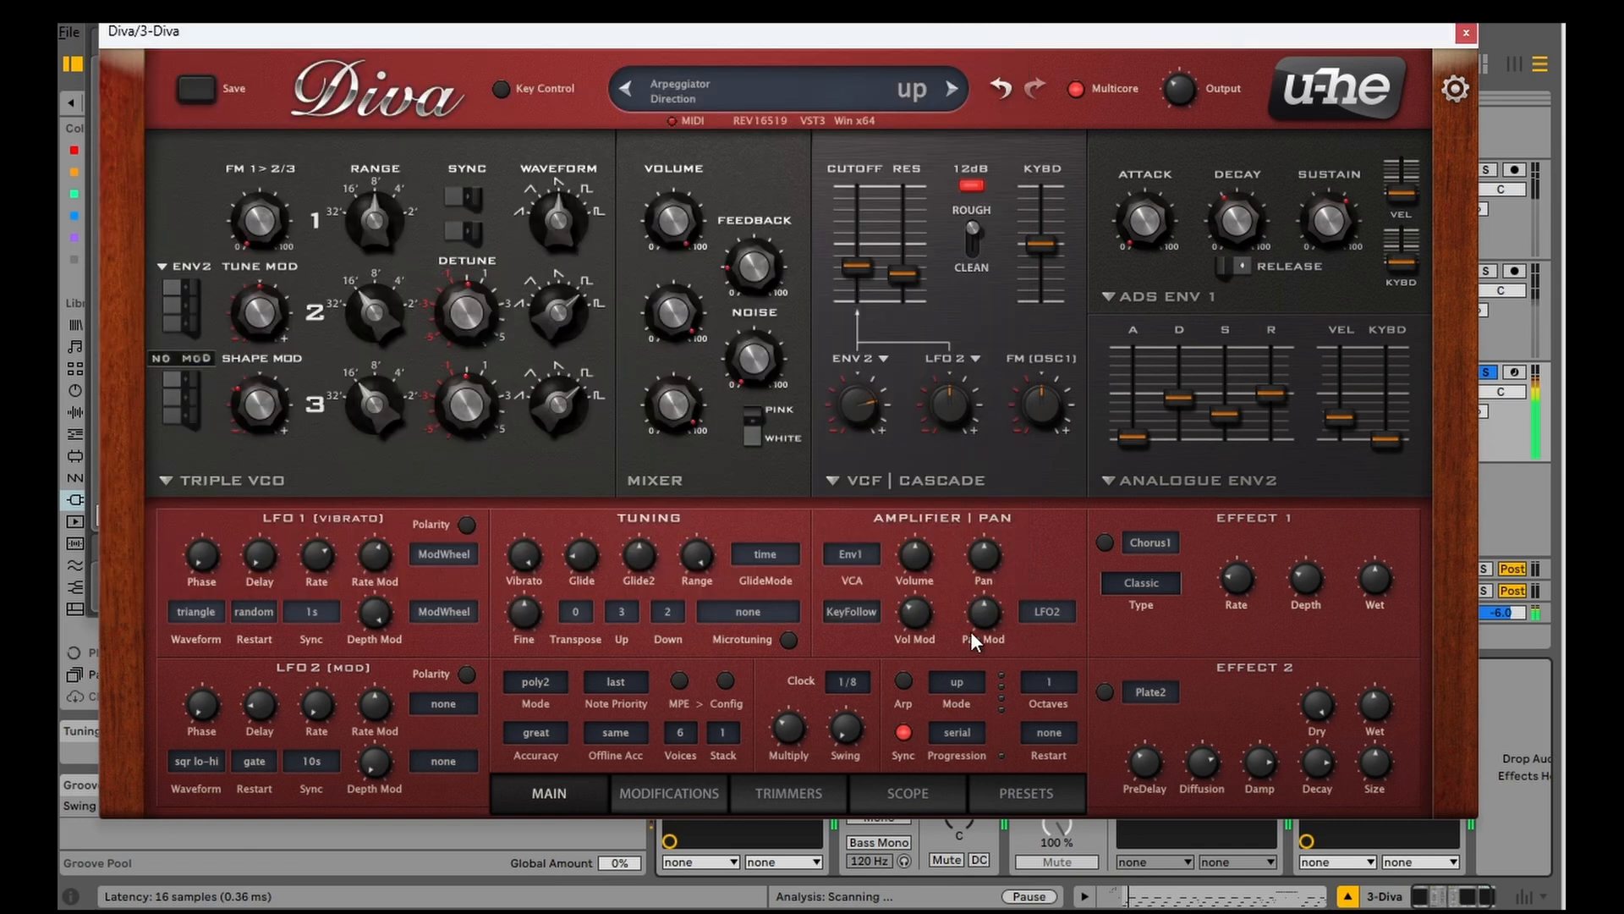
click(1105, 691)
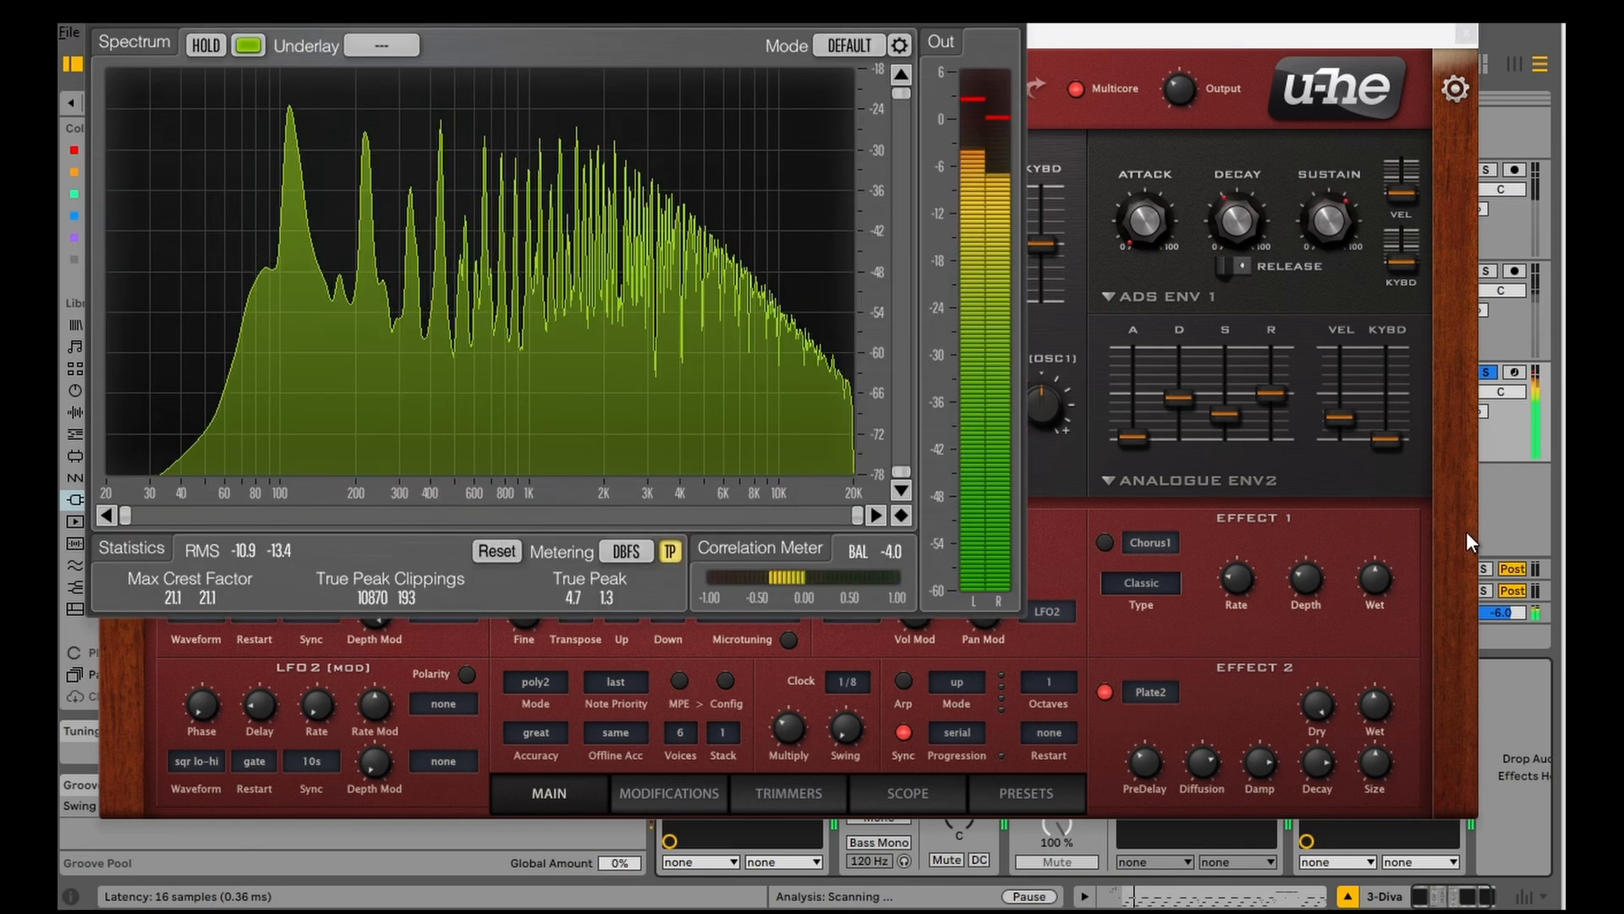
click(1372, 703)
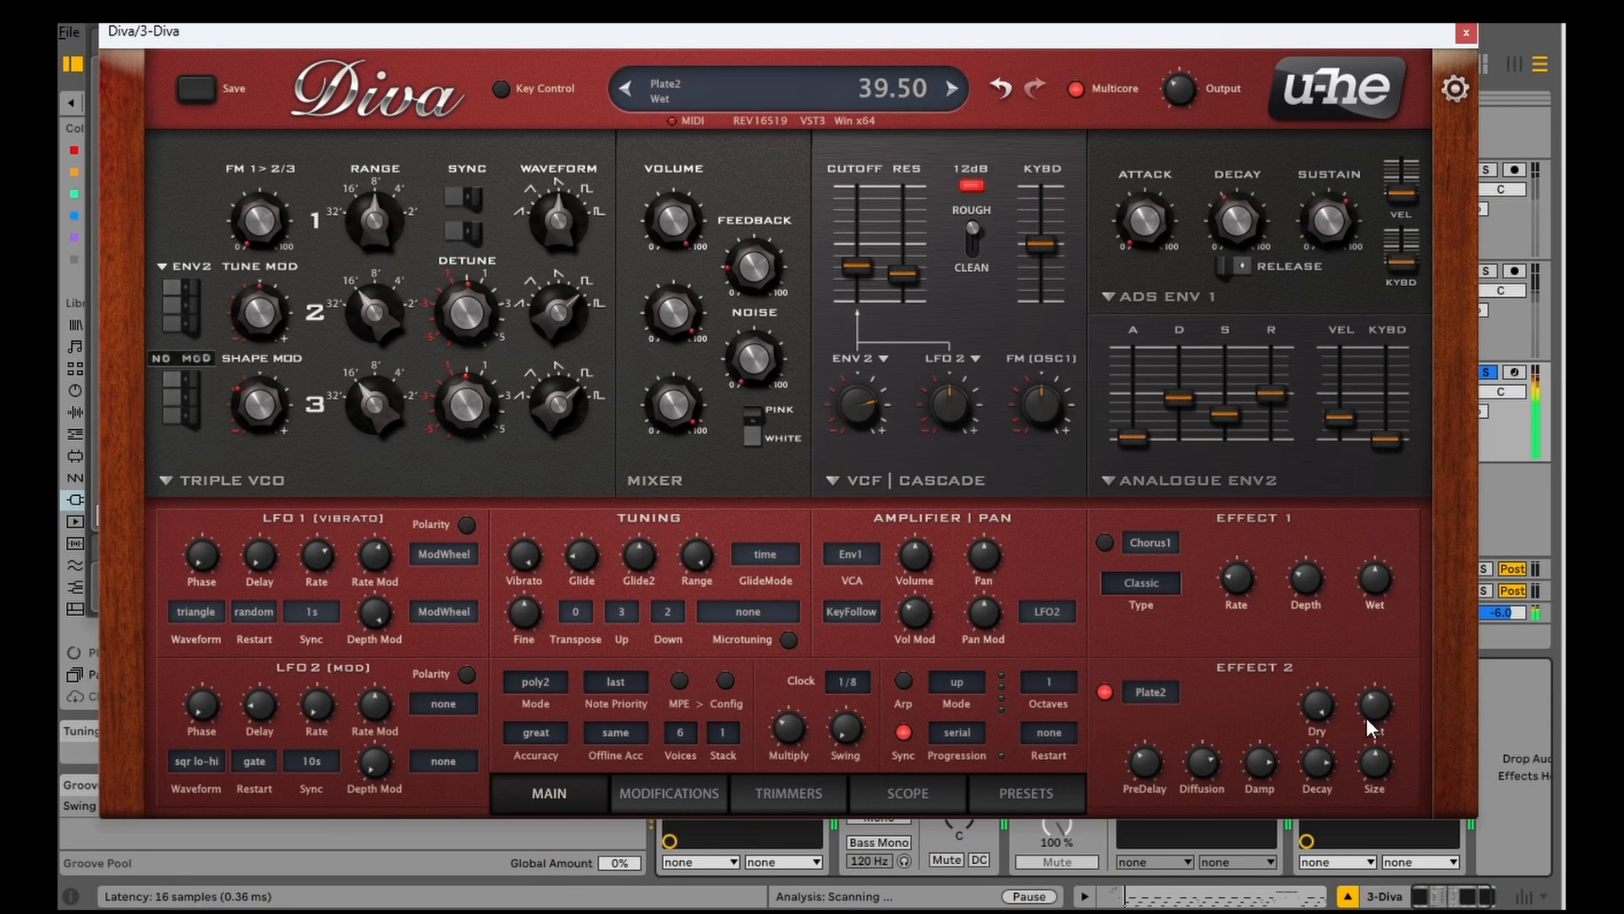
key(alt+Tab)
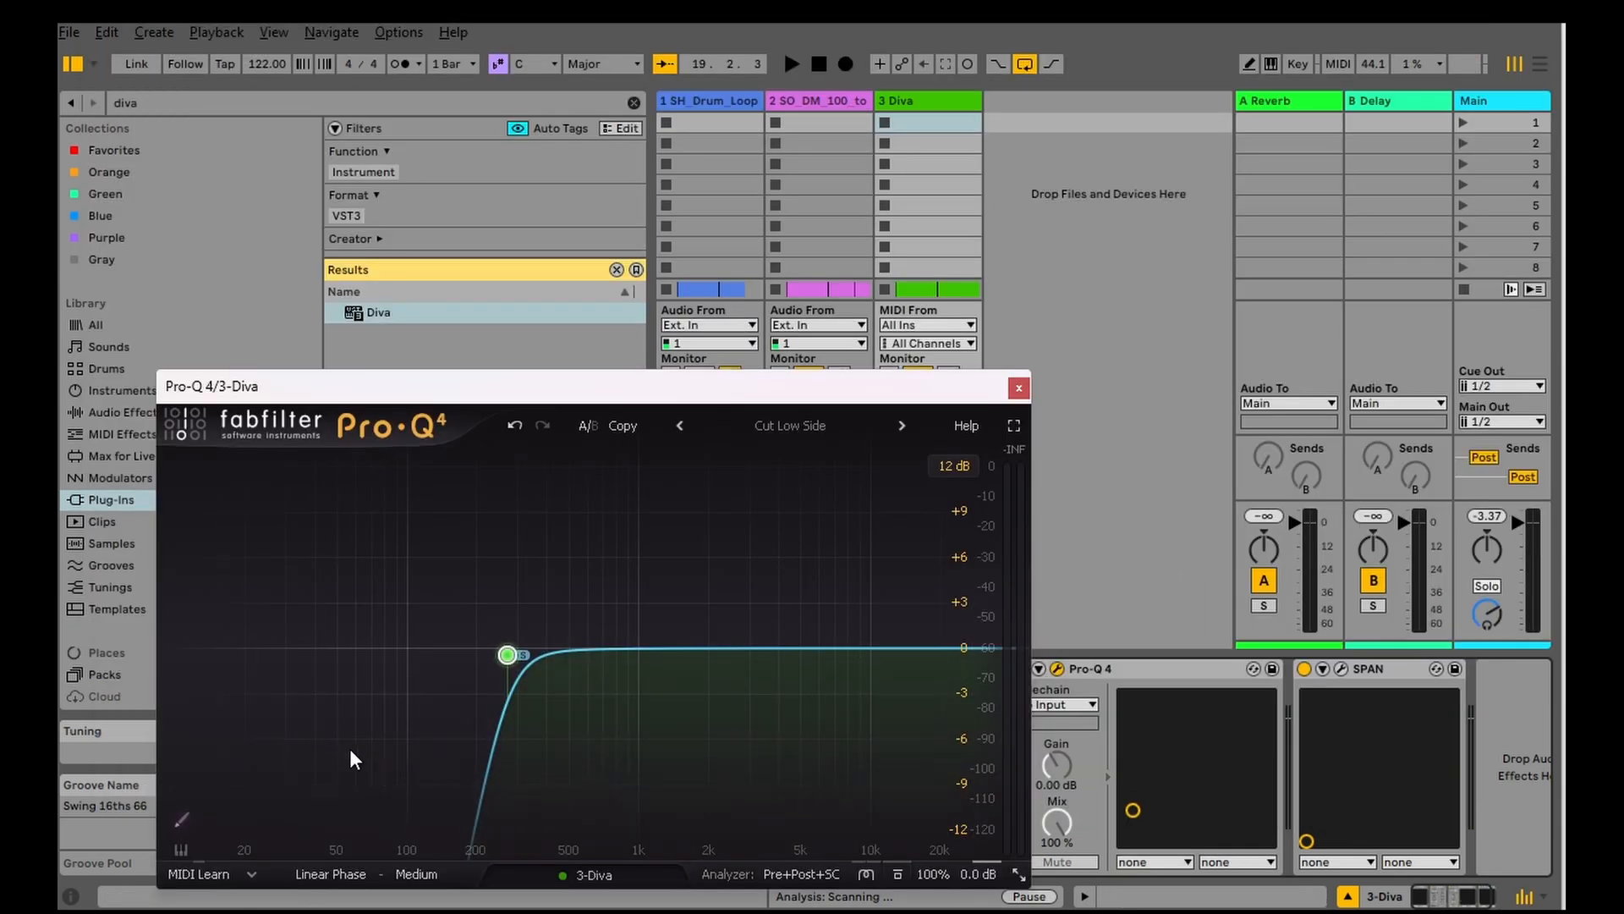
Step: Close the Pro-Q 4 window, bypass the device, and play the soloed bass to check its peak level
click(1018, 389)
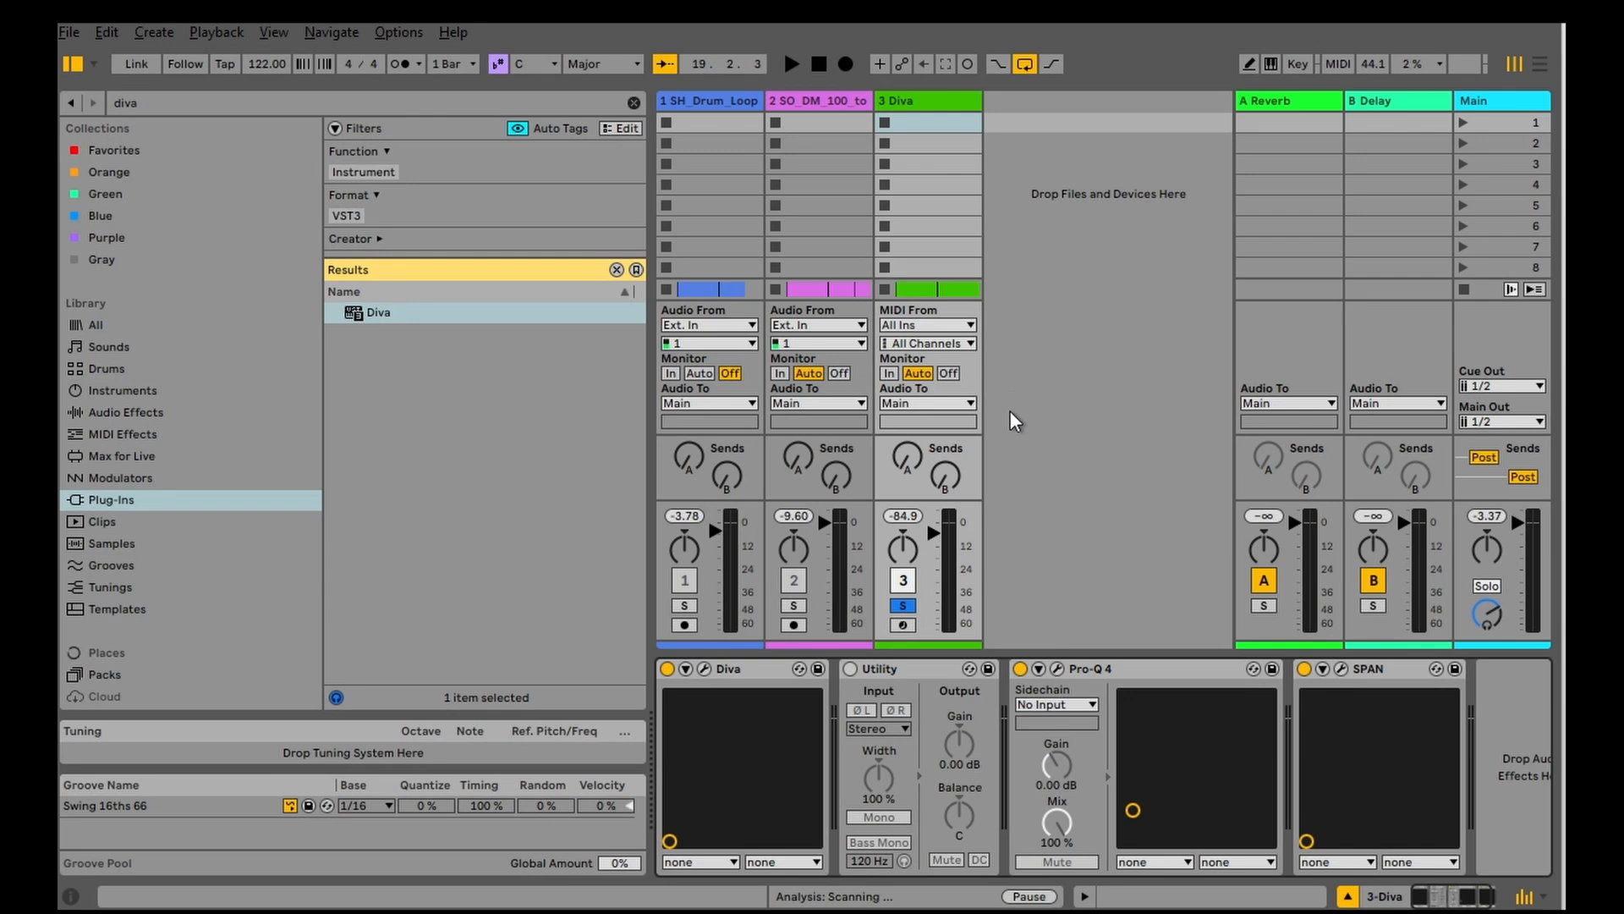
click(1019, 668)
key(space)
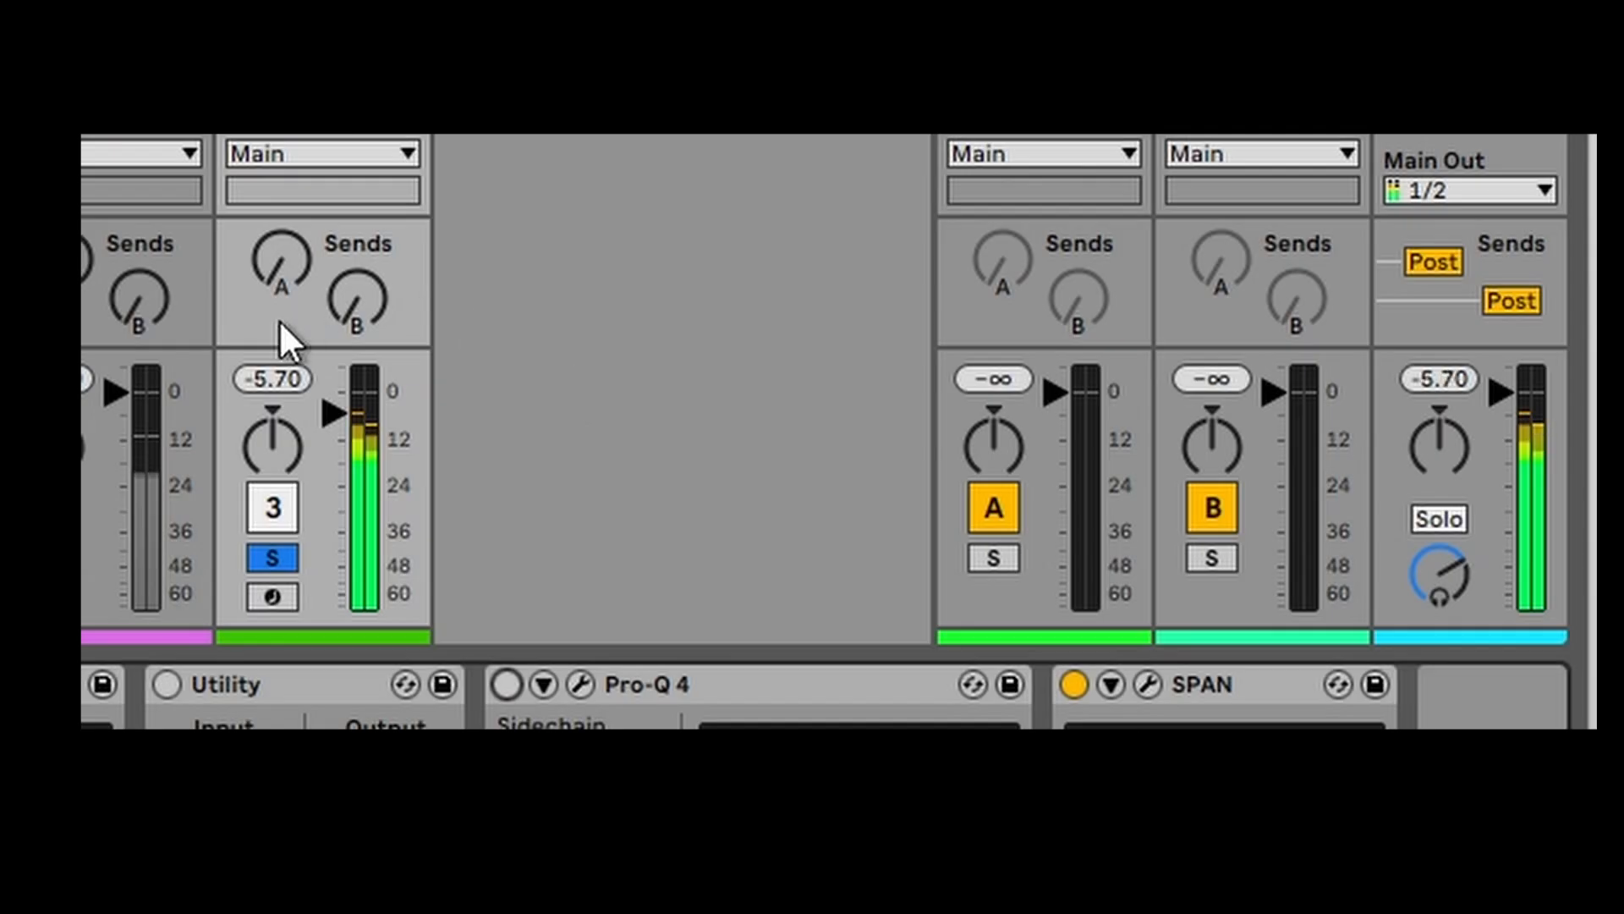
Step: Turn Pro-Q 4 back on and compare the bass peak level with and without it, resetting the track's peak readout before each check
click(259, 381)
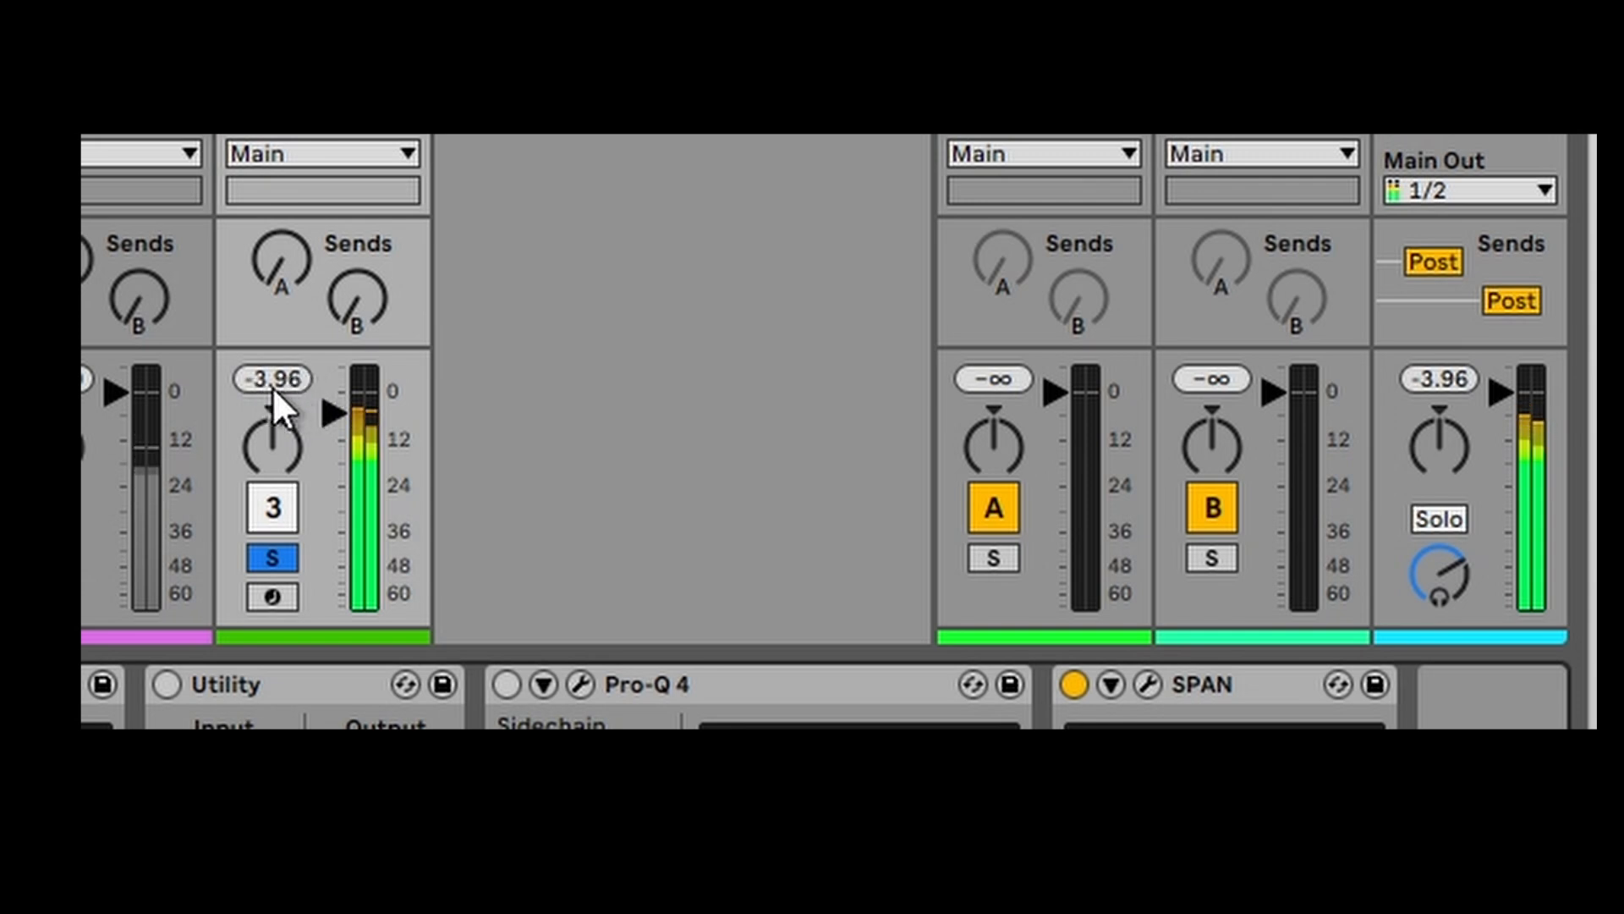
click(506, 684)
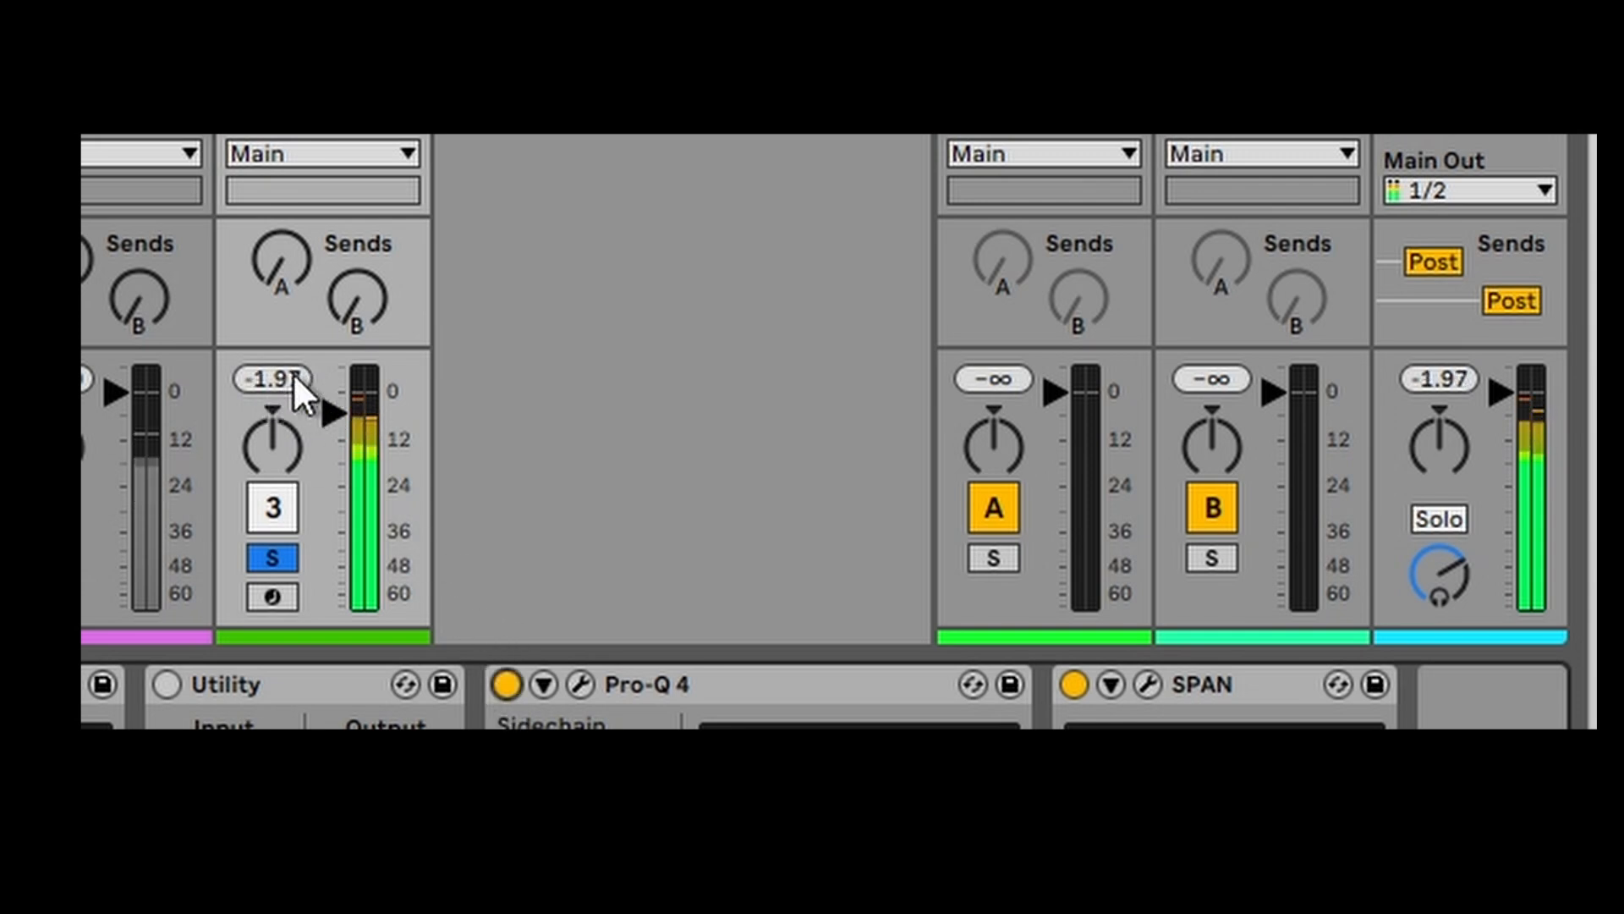
click(281, 379)
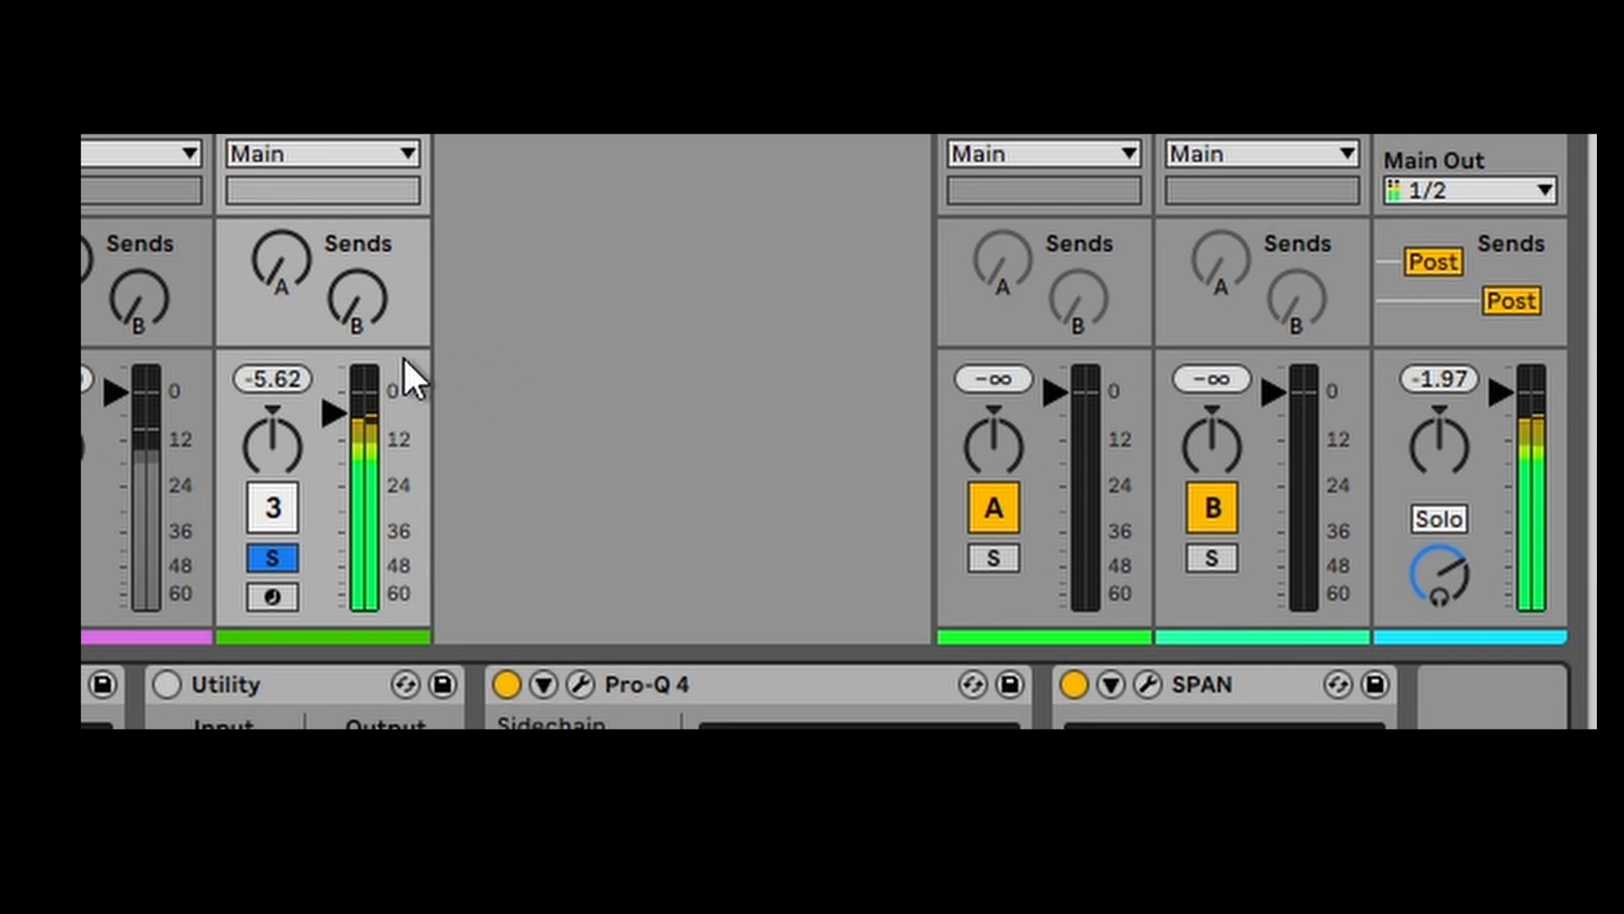
click(291, 372)
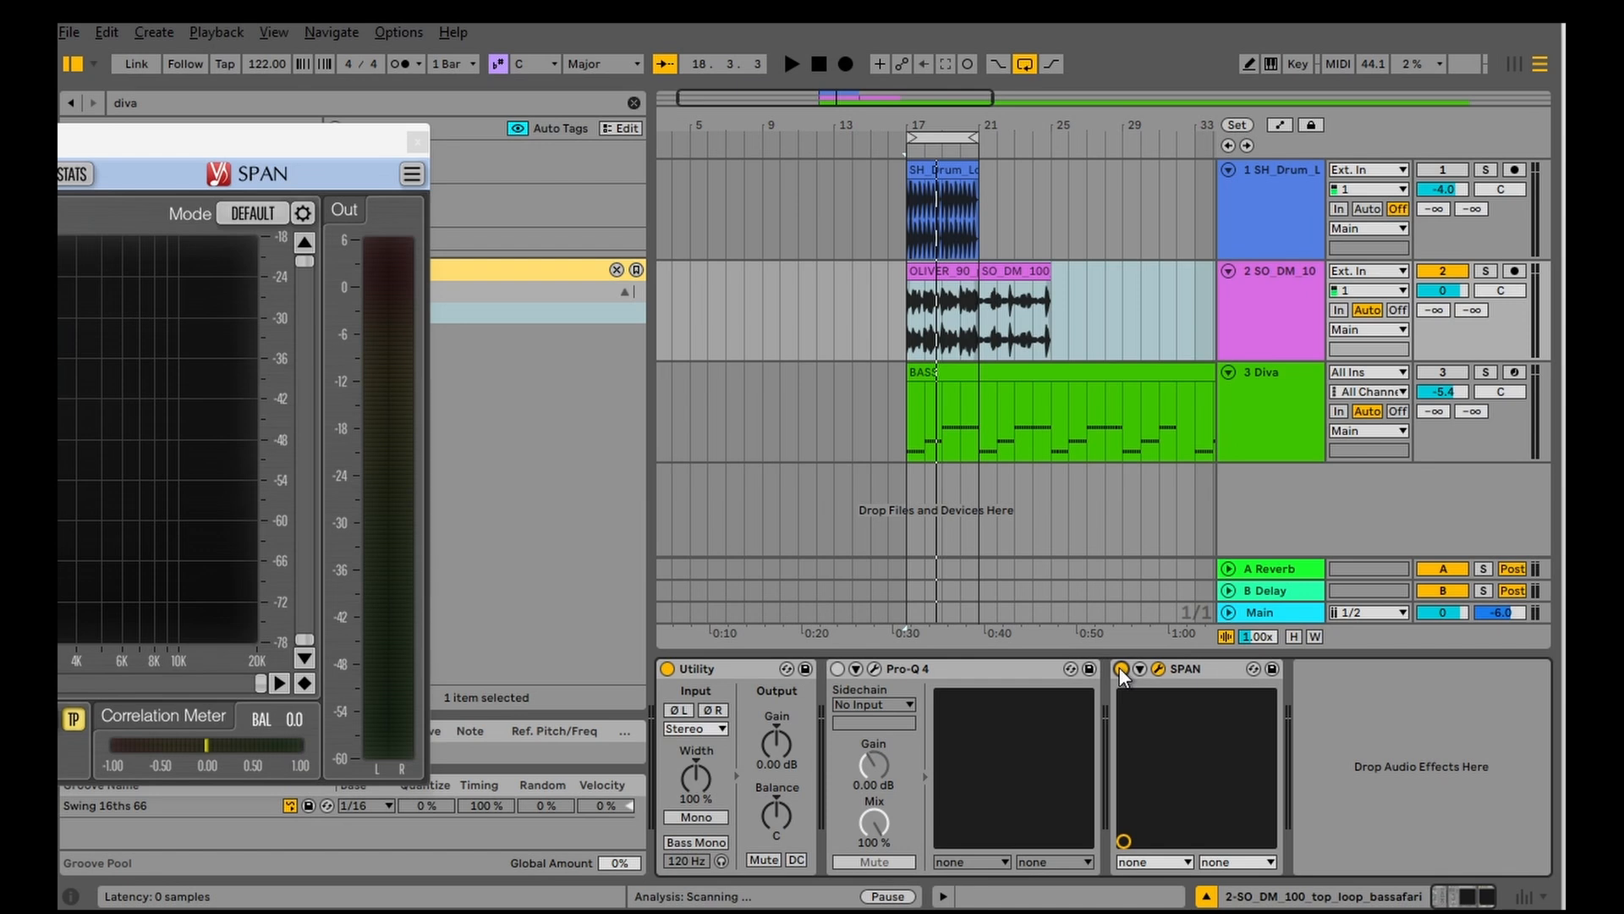
Step: Play the top loop through SPAN, try a narrower Utility width, and reset the width to 100% before bypassing Utility
click(1121, 668)
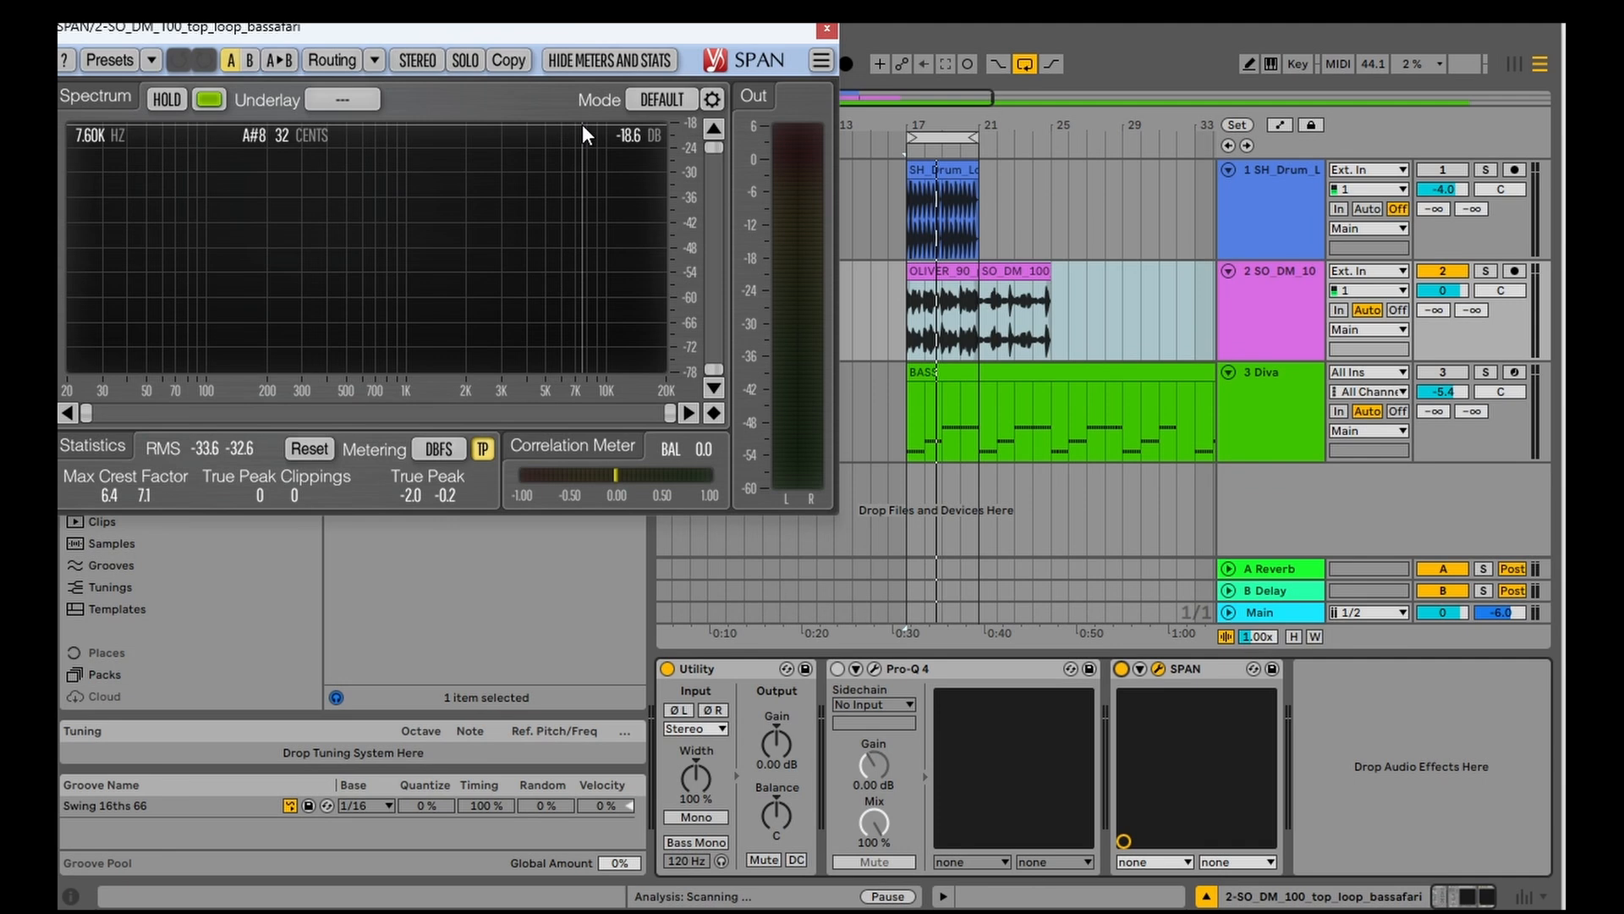
key(space)
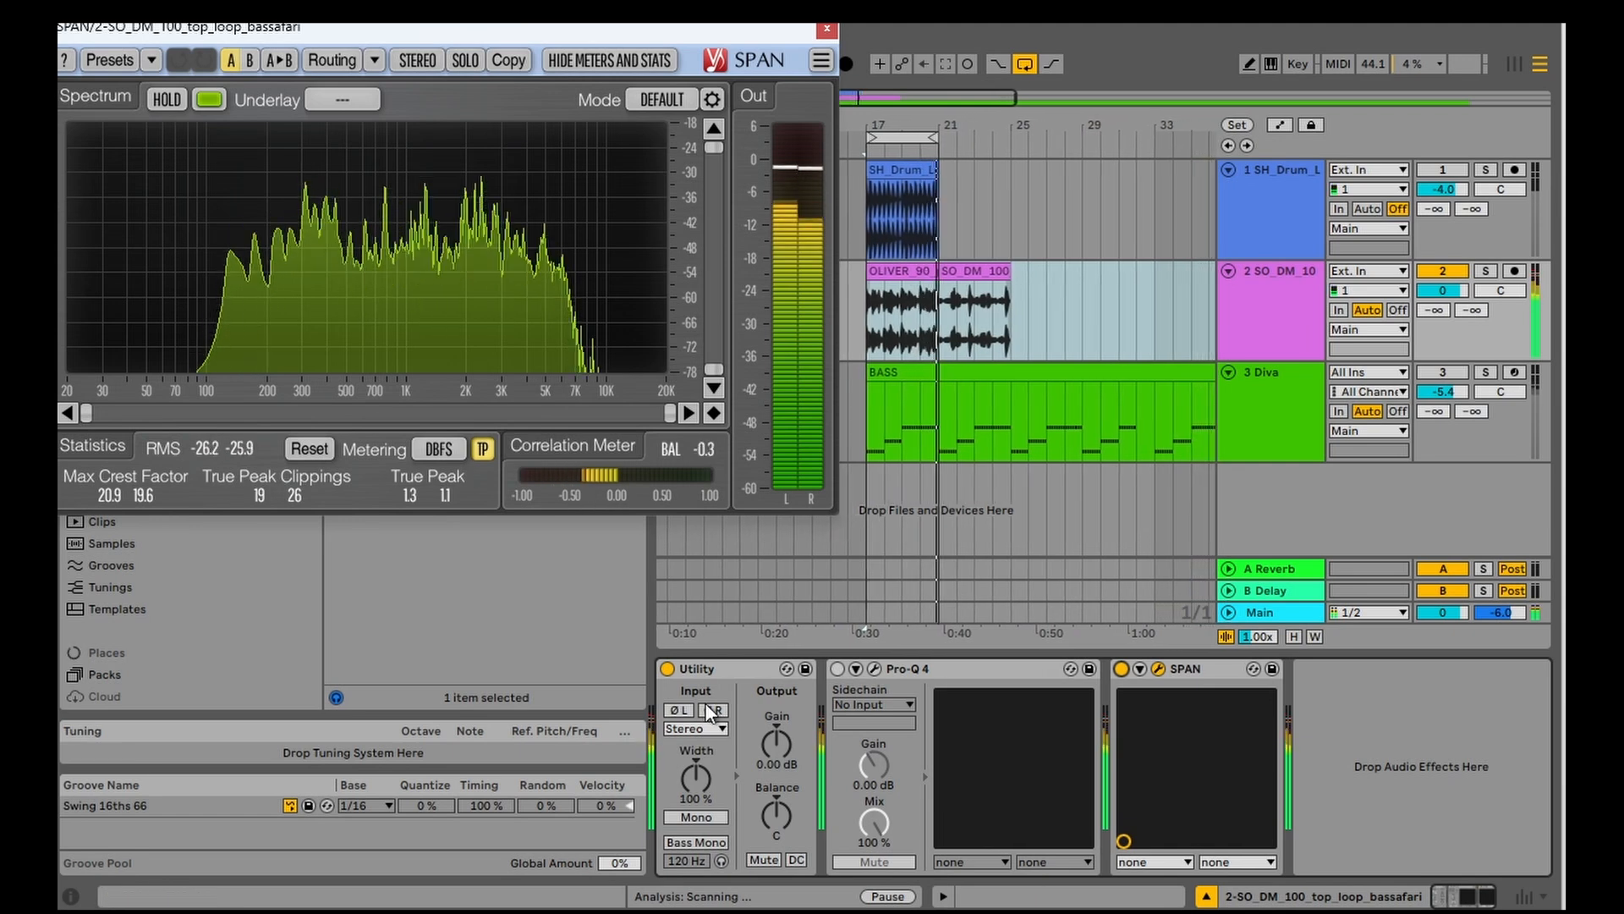
drag(694, 785, 694, 864)
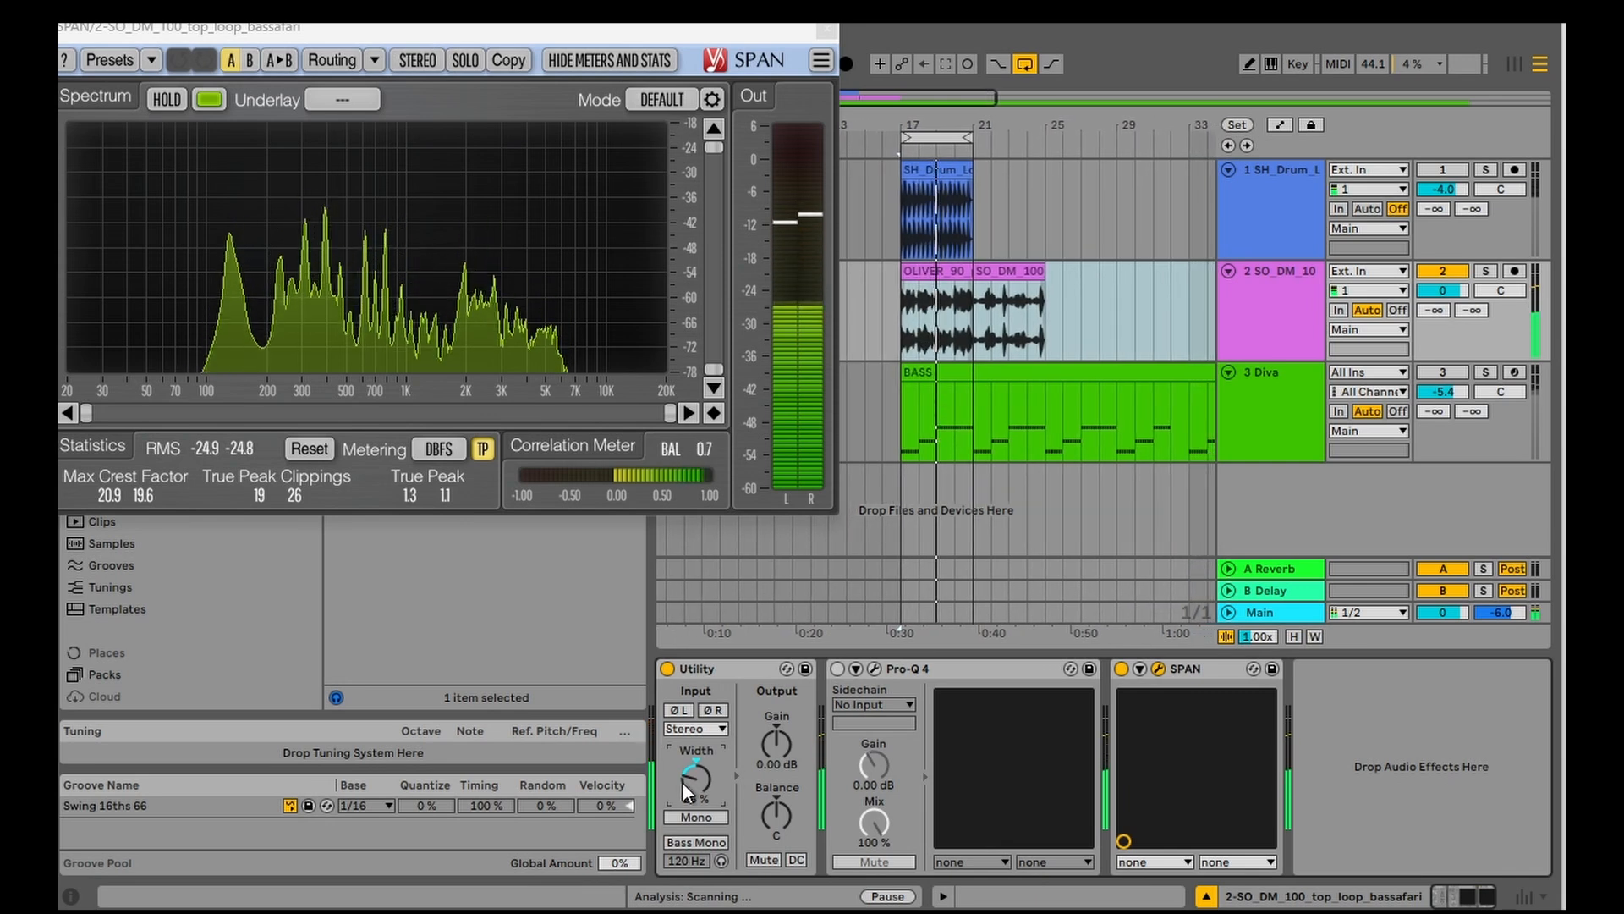
double_click(685, 780)
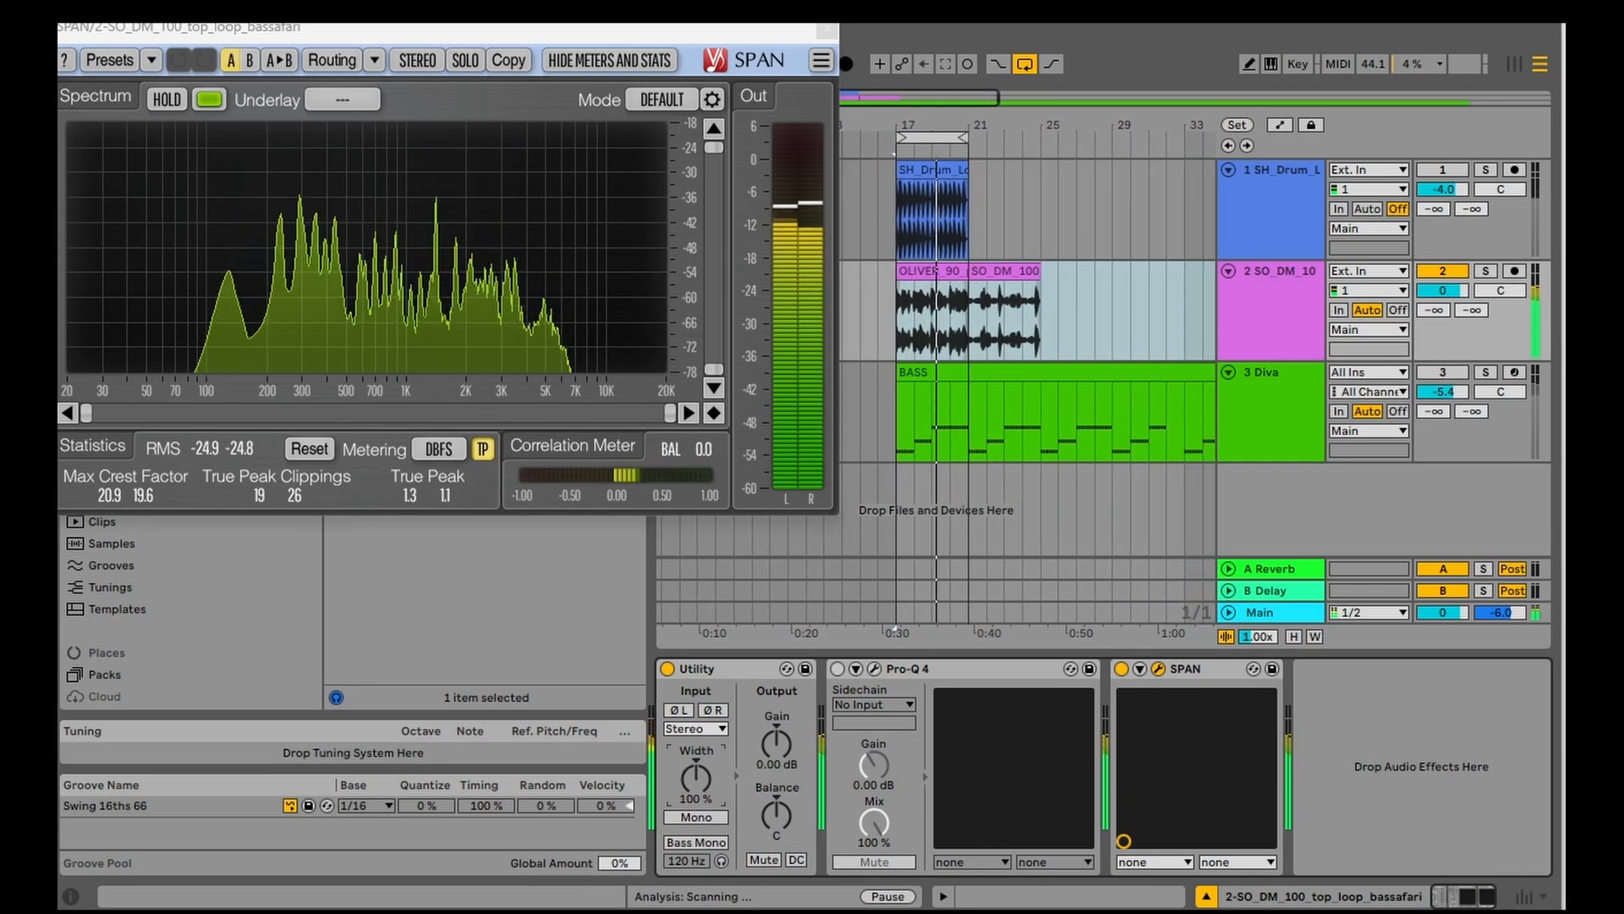
click(666, 670)
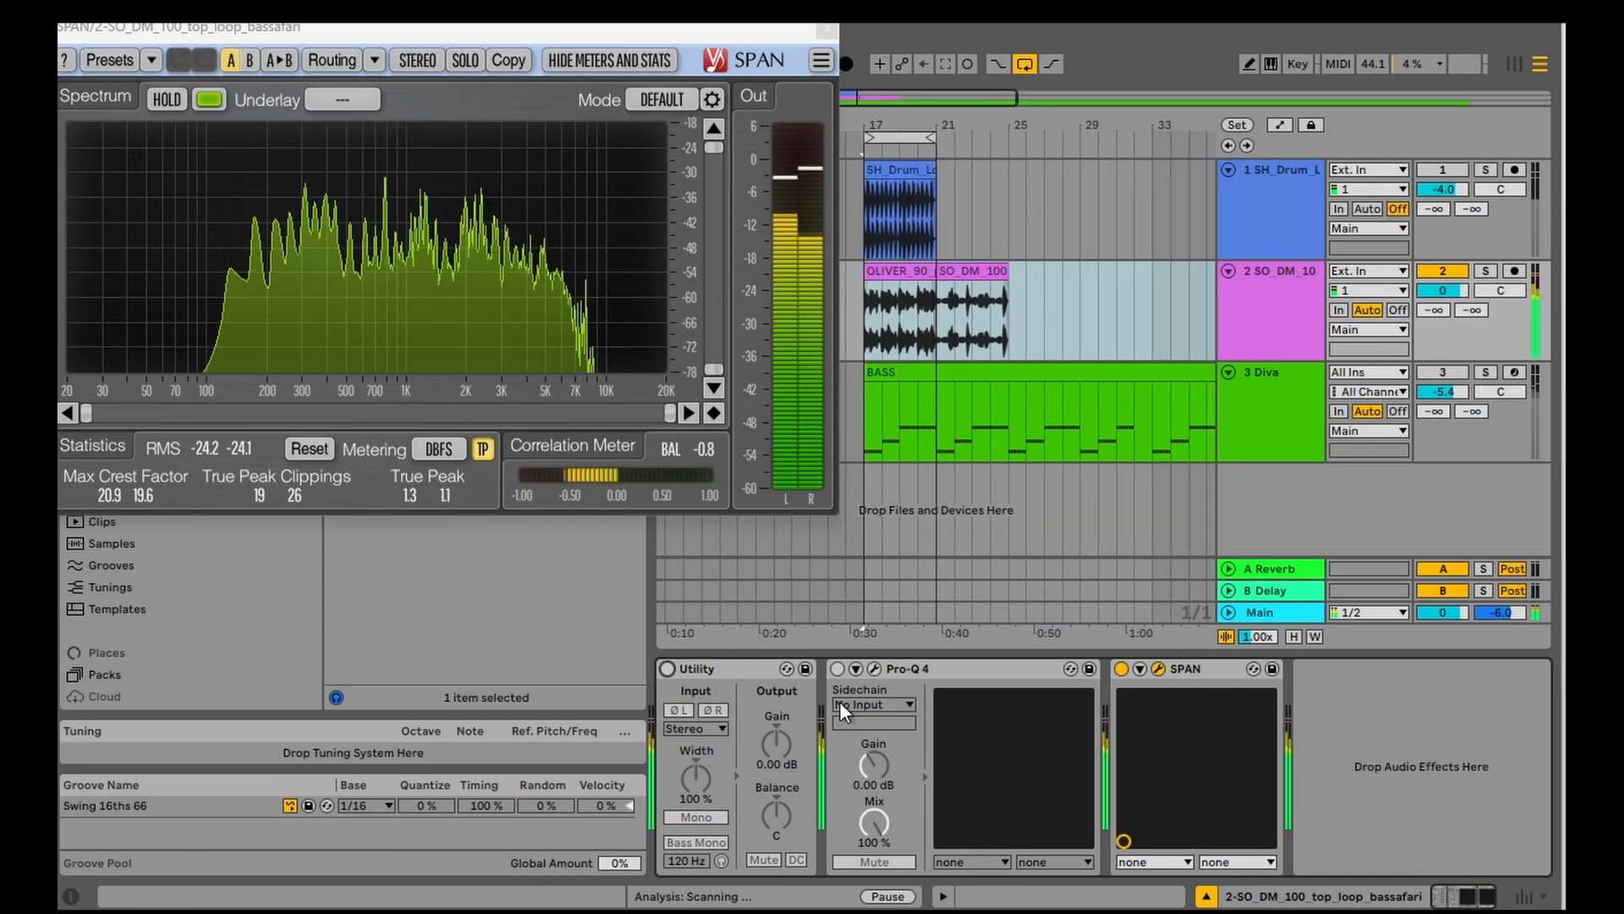
Step: Enable and open Pro-Q 4 on the top loop, arrange its window beside SPAN, and try adjusting the side low cut
click(838, 669)
click(878, 669)
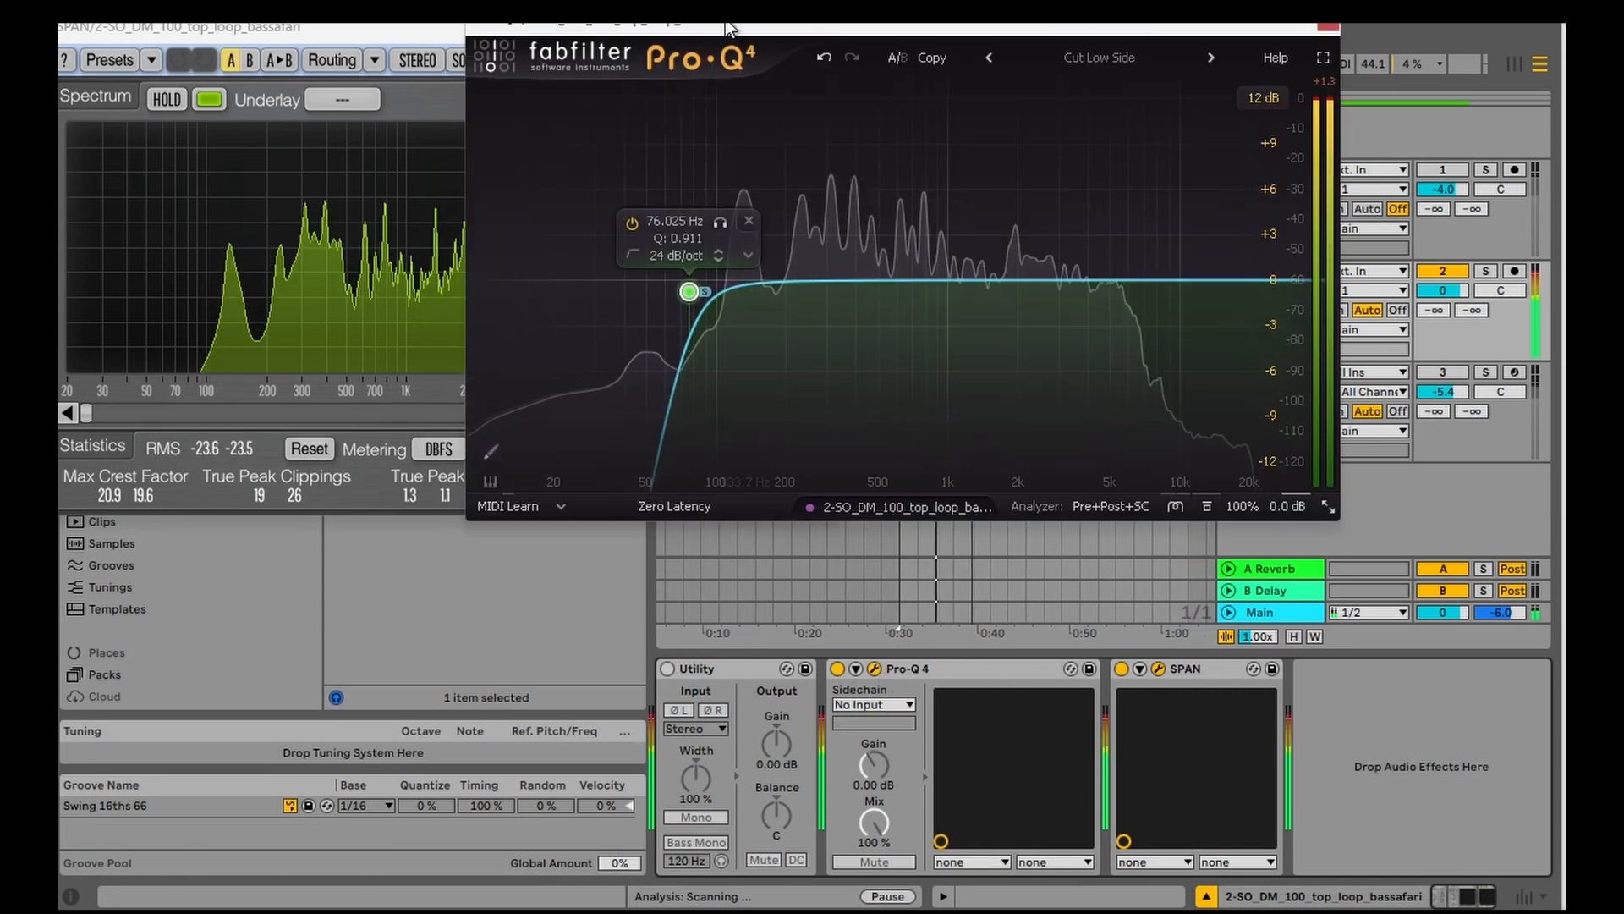
drag(727, 28, 940, 52)
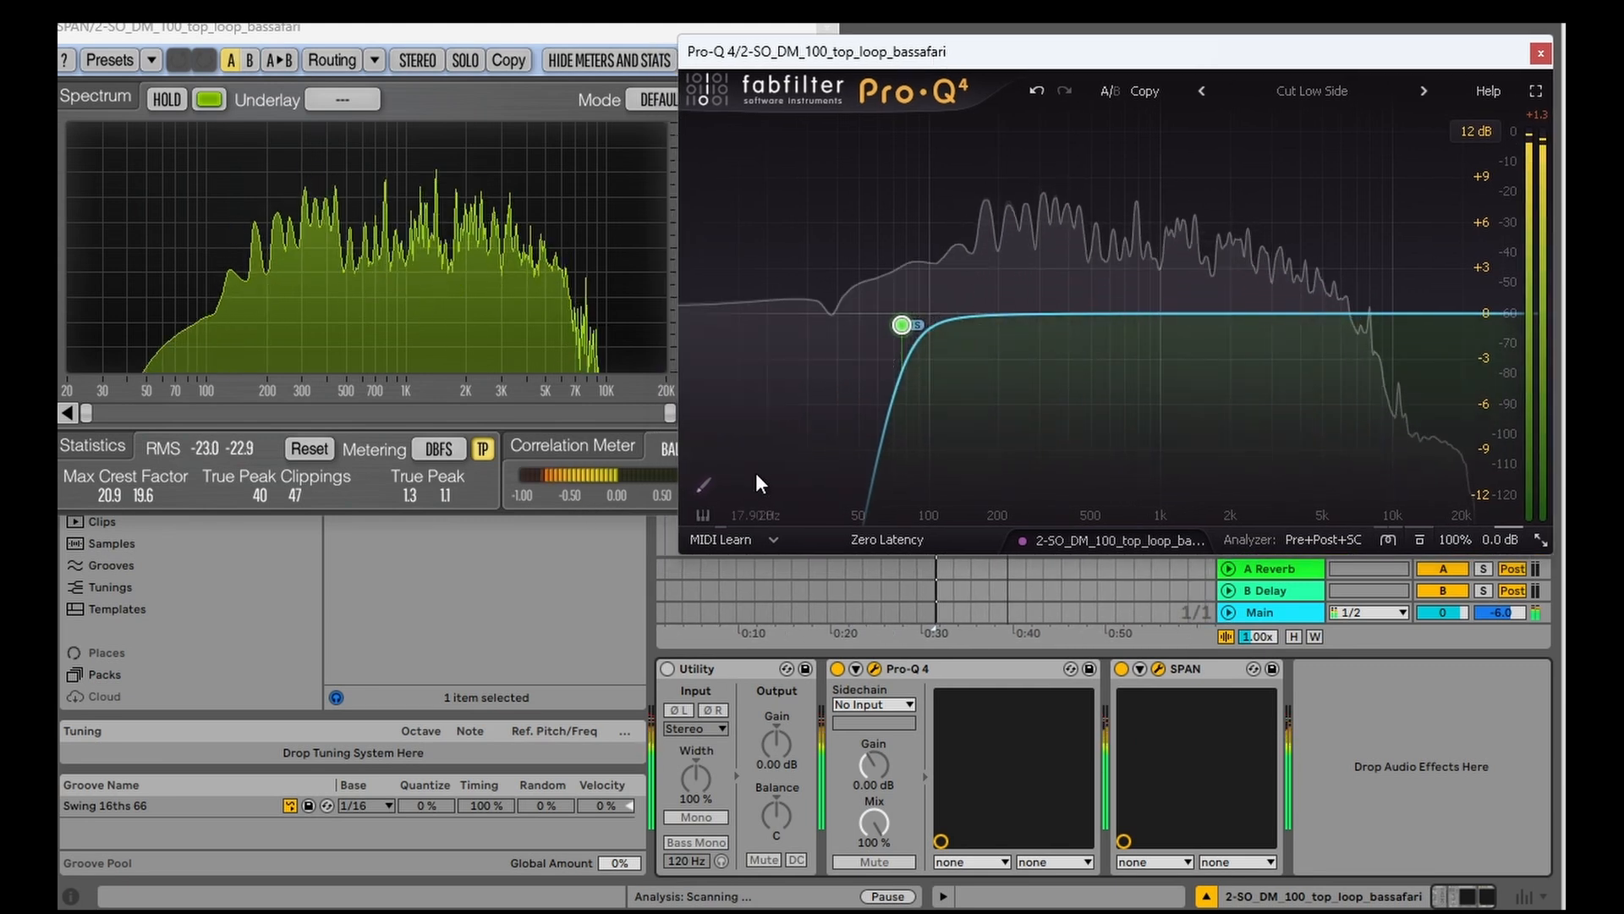
mouse_move(916, 324)
mouse_down()
mouse_move(1173, 325)
mouse_move(927, 310)
mouse_move(921, 337)
mouse_up()
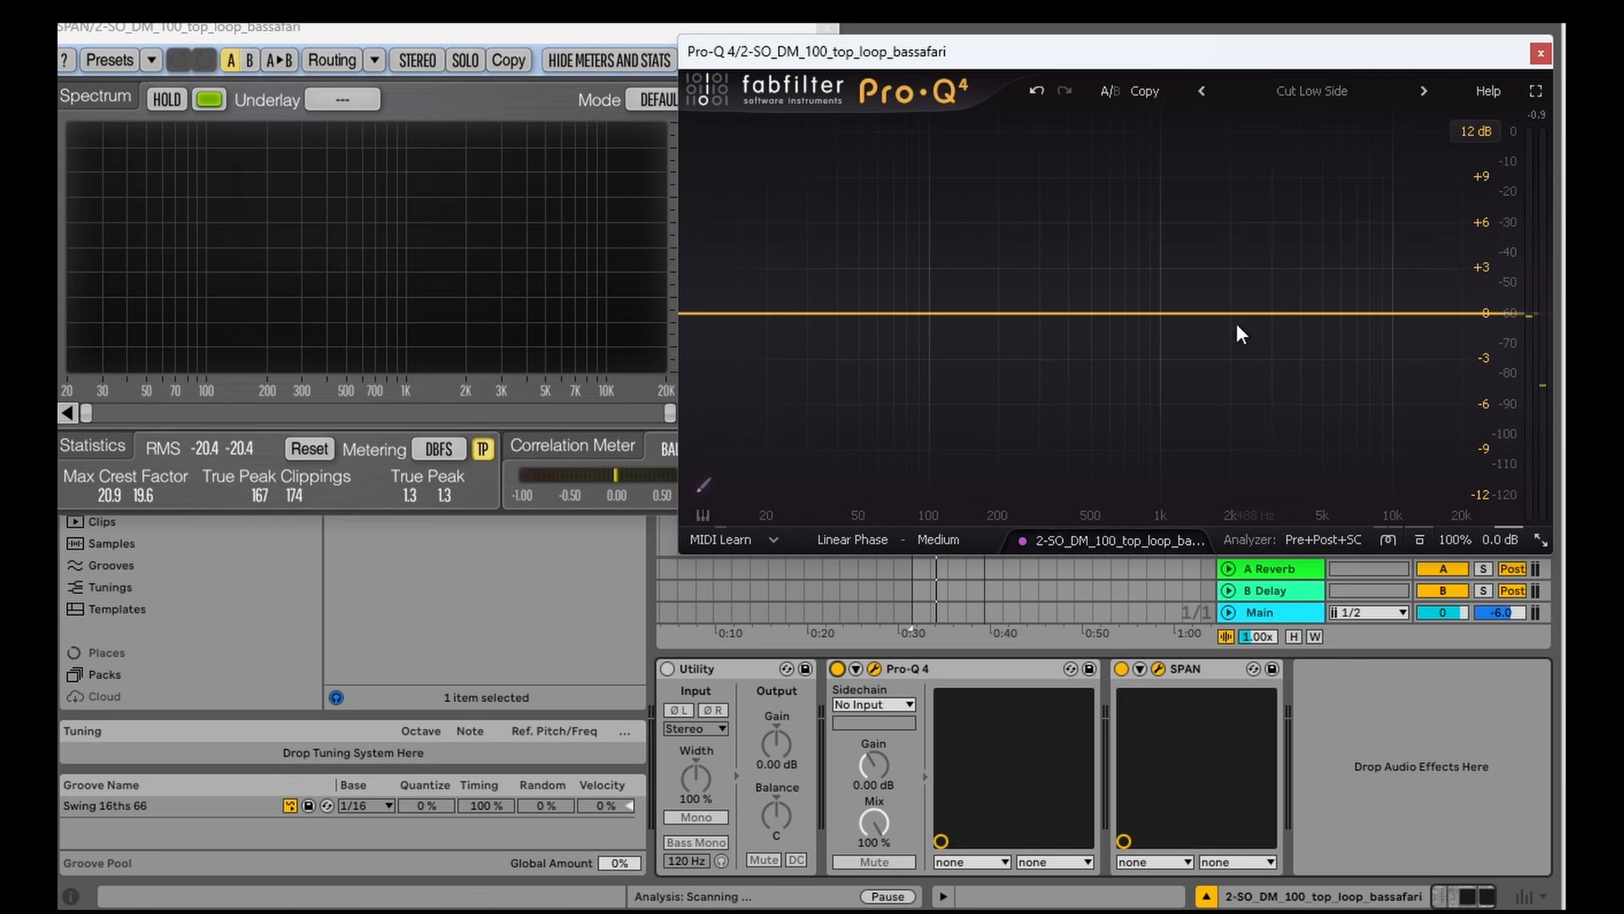
Step: Add a Pro-Q 4 band at about 104 Hz and set its stereo placement to Side
double_click(933, 244)
right_click(932, 243)
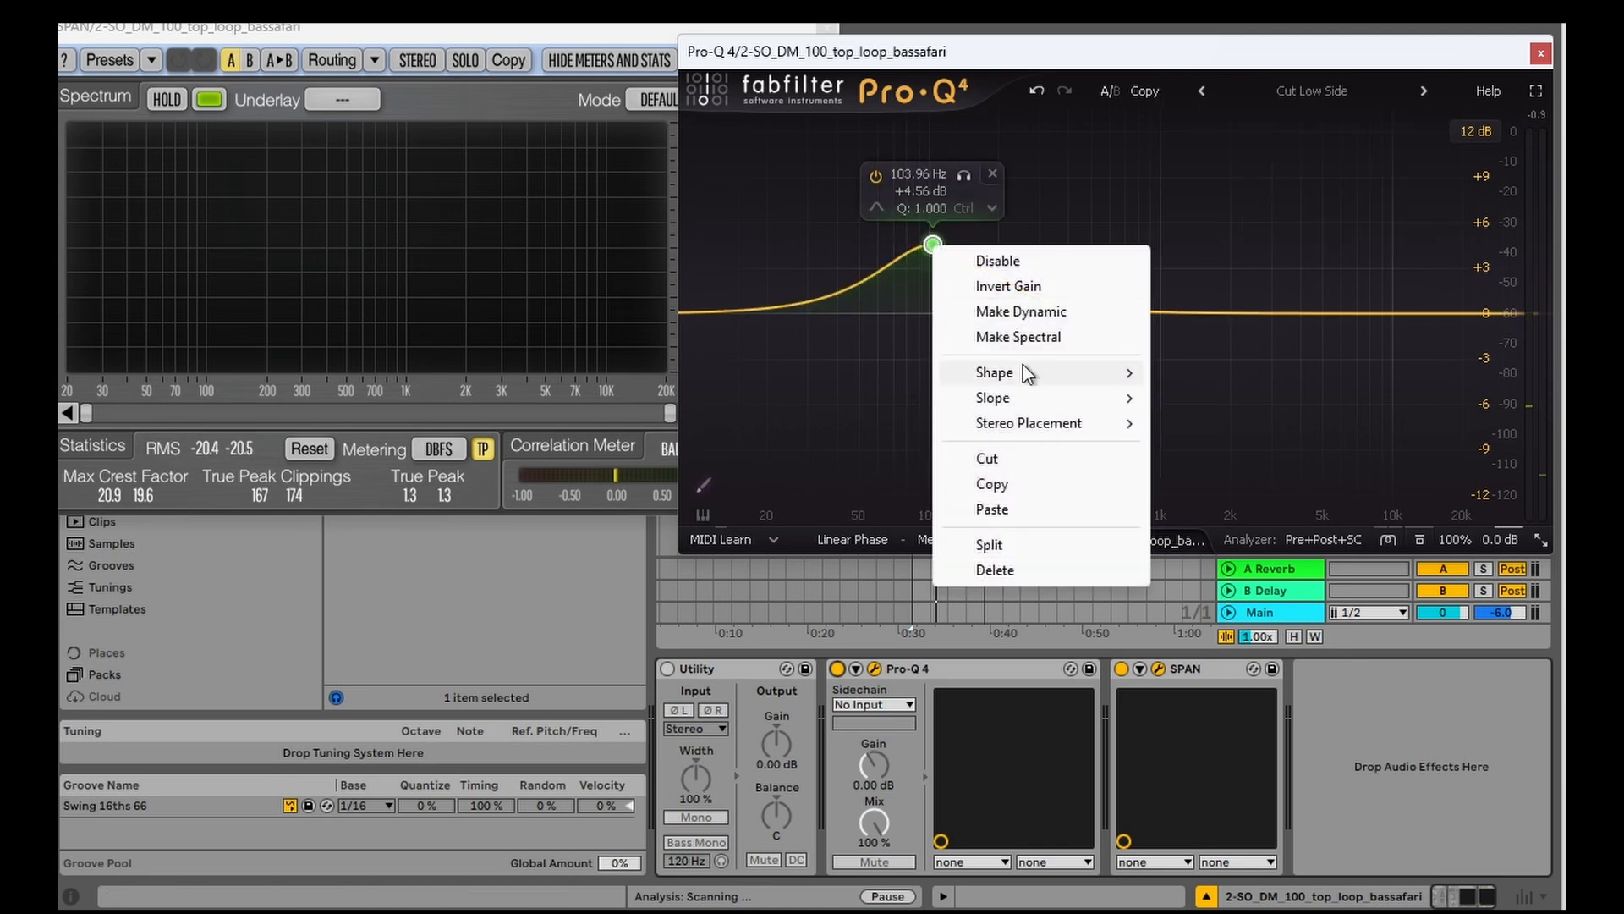
mouse_move(1074, 423)
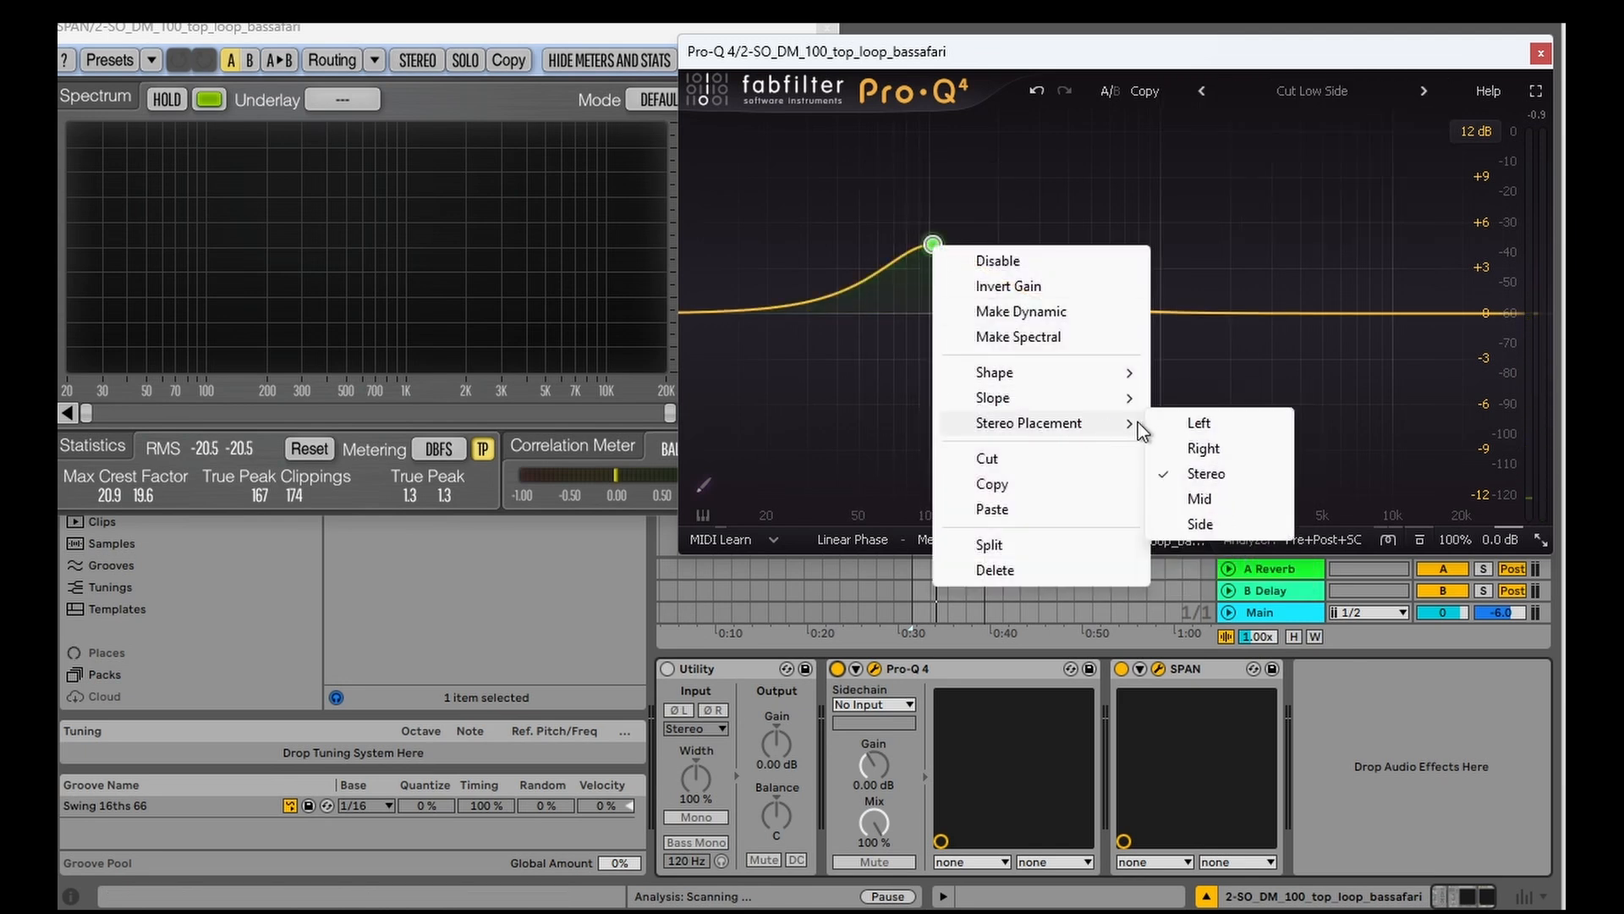
click(1201, 522)
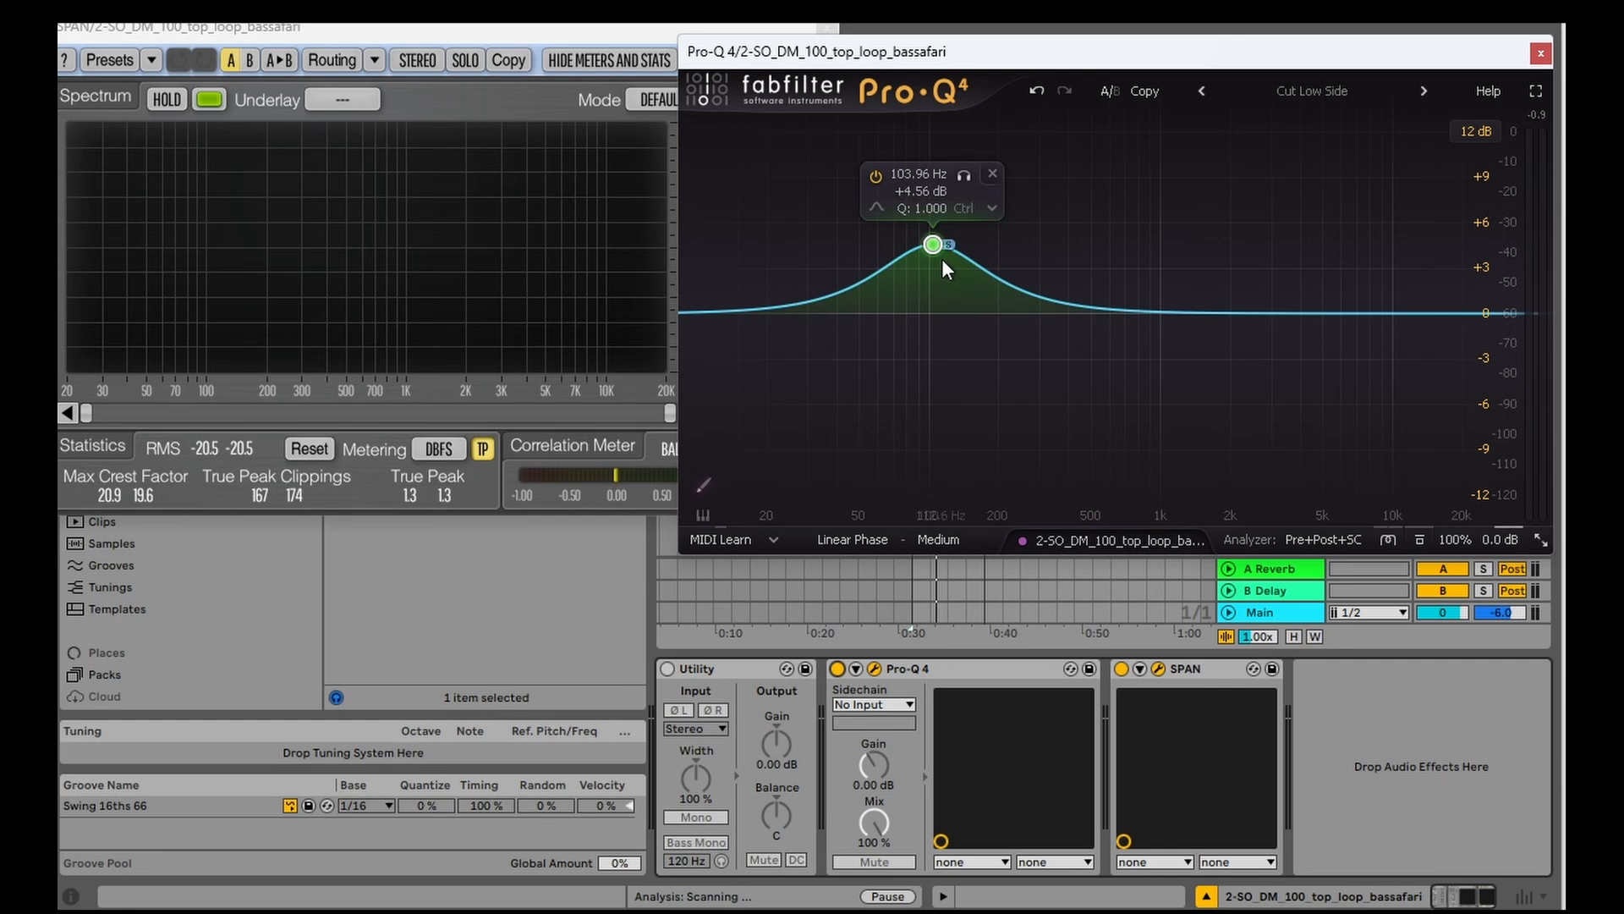
Step: Make the side band a 12 dB/oct low cut and raise it to about 932 Hz, checking it with the loop playing
drag(947, 247, 1012, 357)
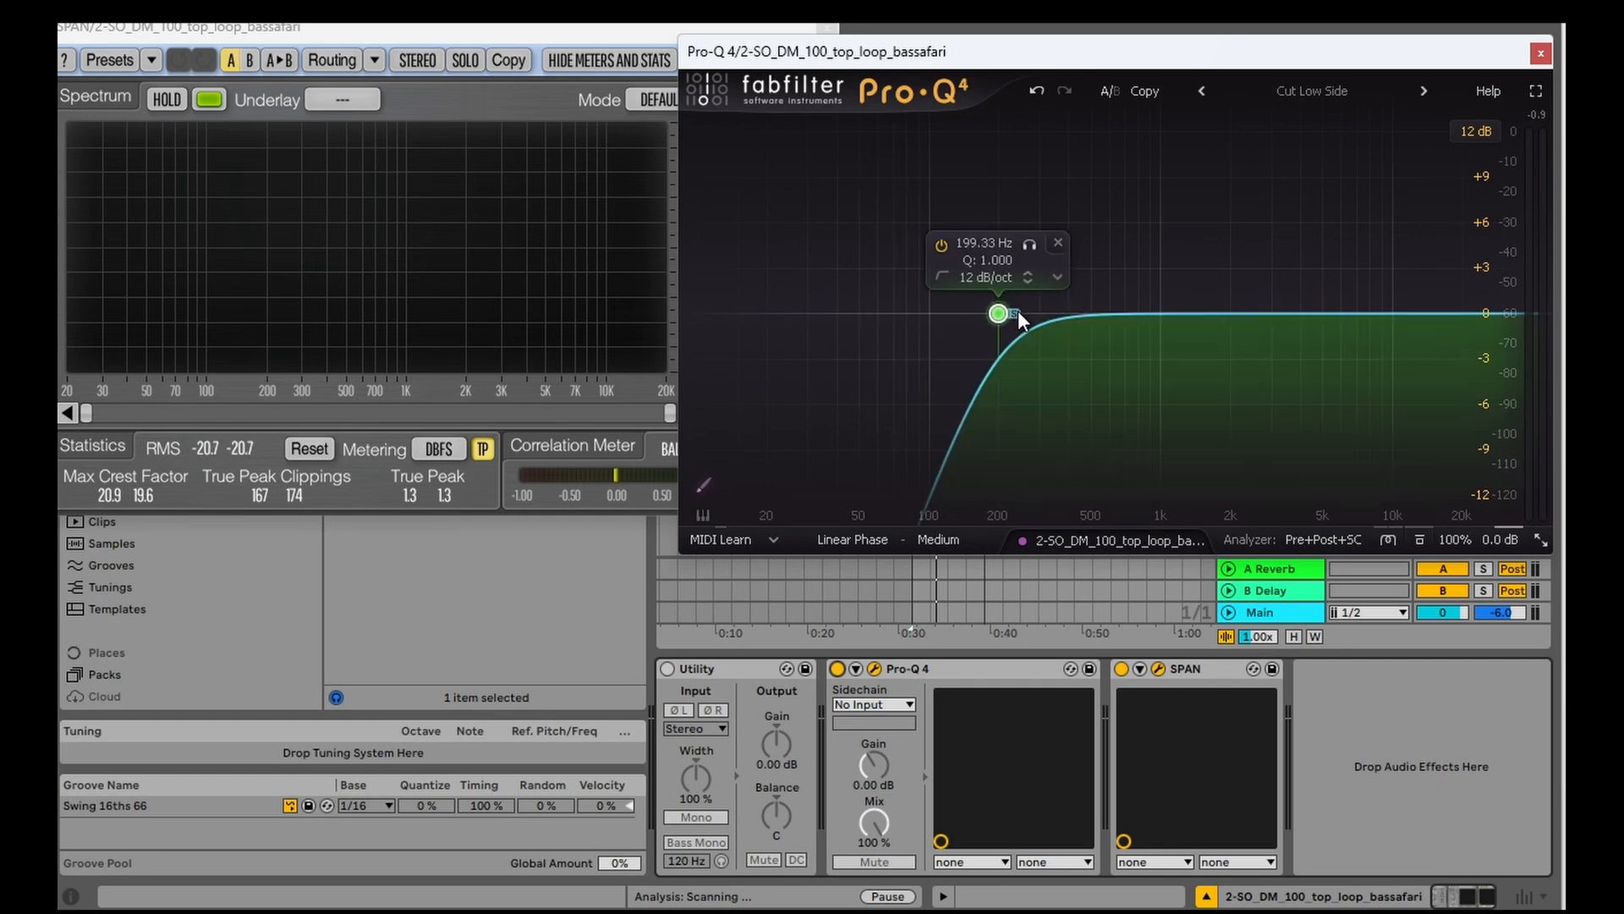
drag(1018, 312, 1076, 311)
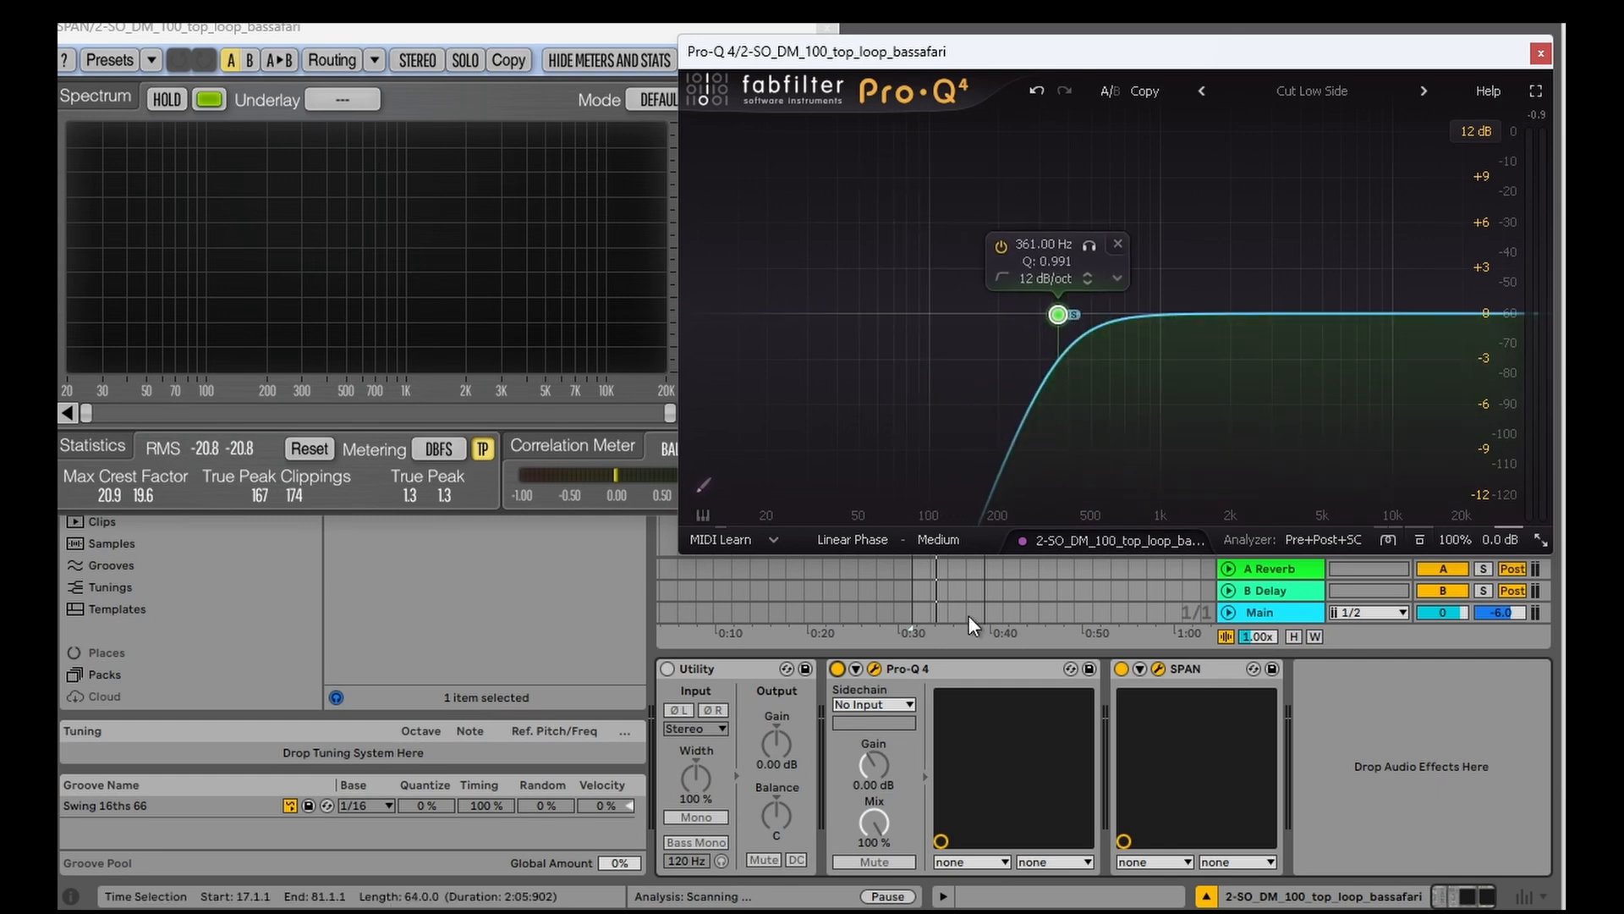
key(space)
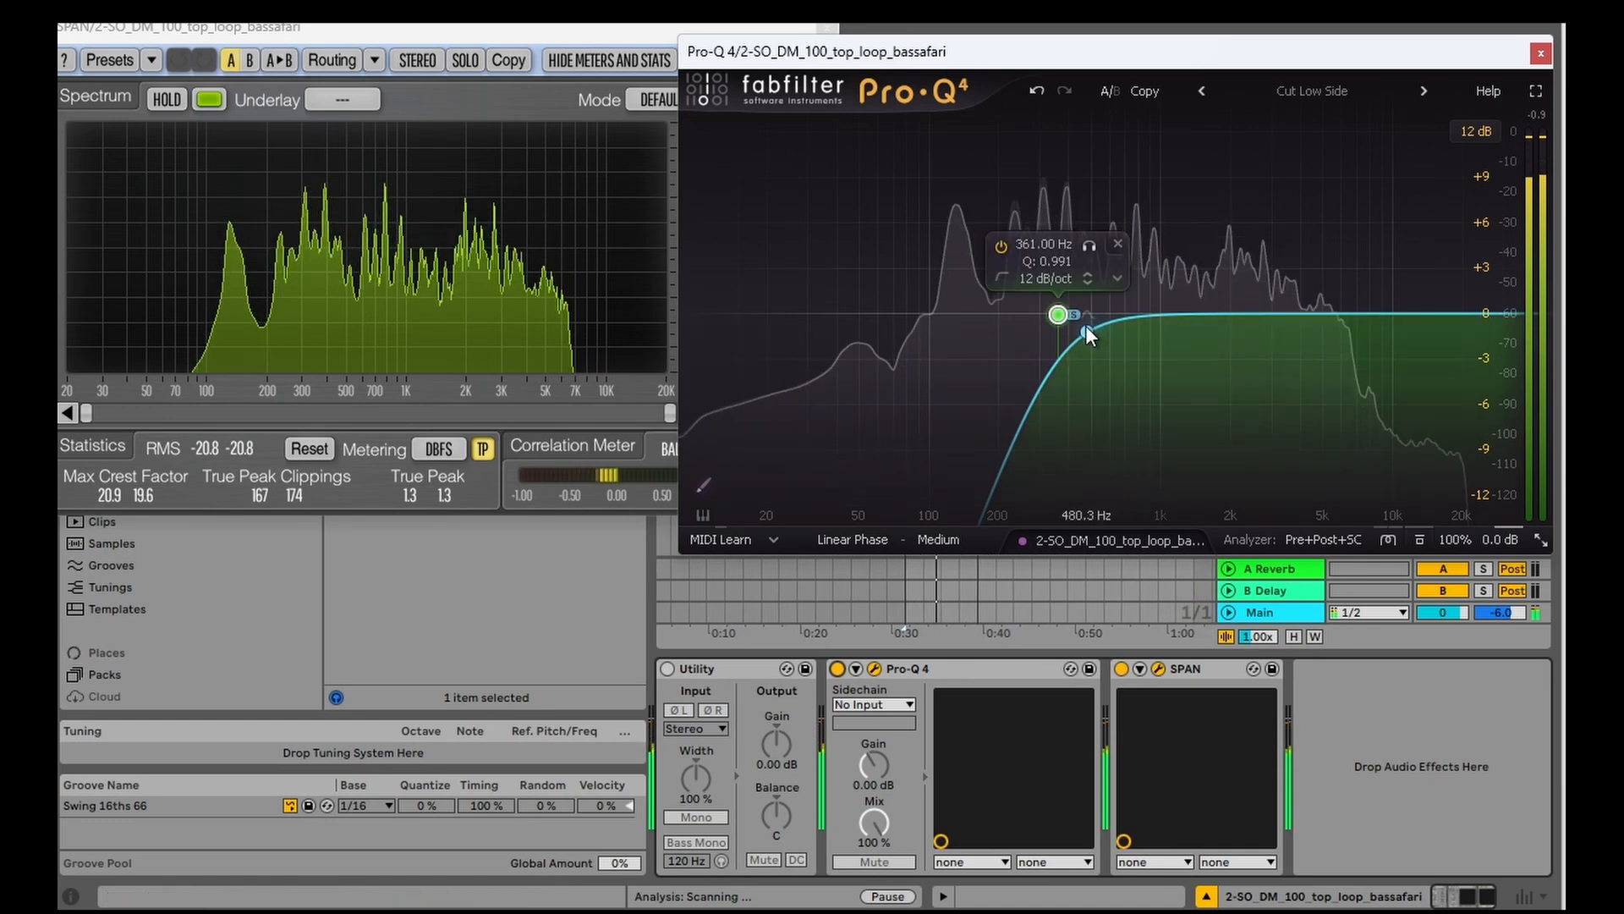
drag(1076, 315, 1161, 320)
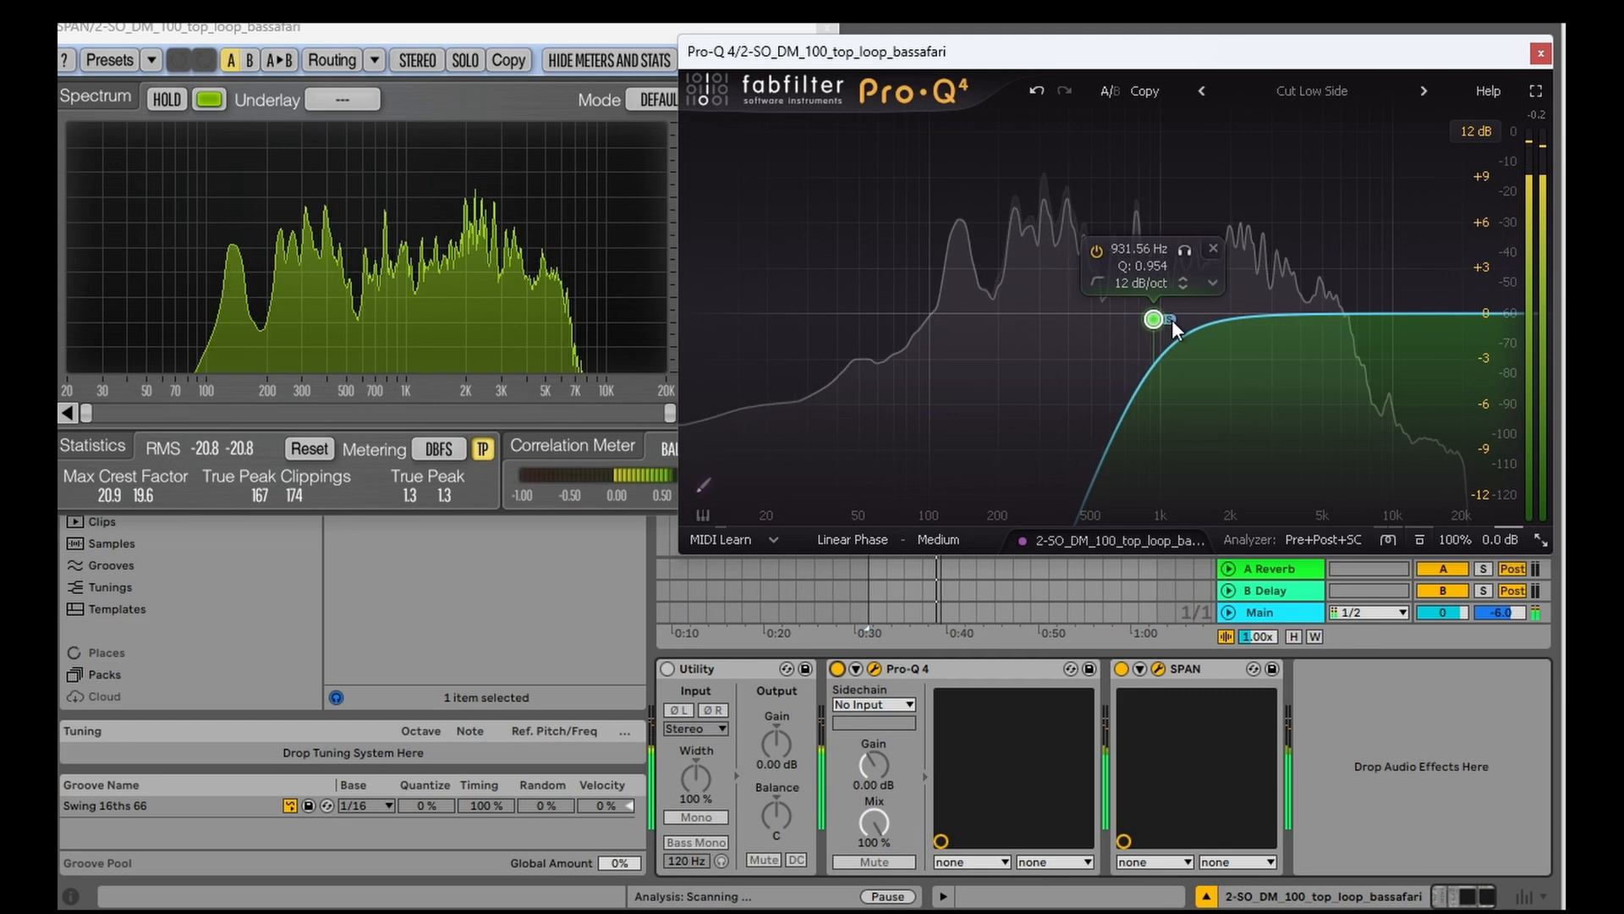
Step: Add a second Pro-Q 4 band with Mid stereo placement and shape it as a boost of about 5.9 dB at 132 Hz
double_click(1049, 283)
right_click(1047, 284)
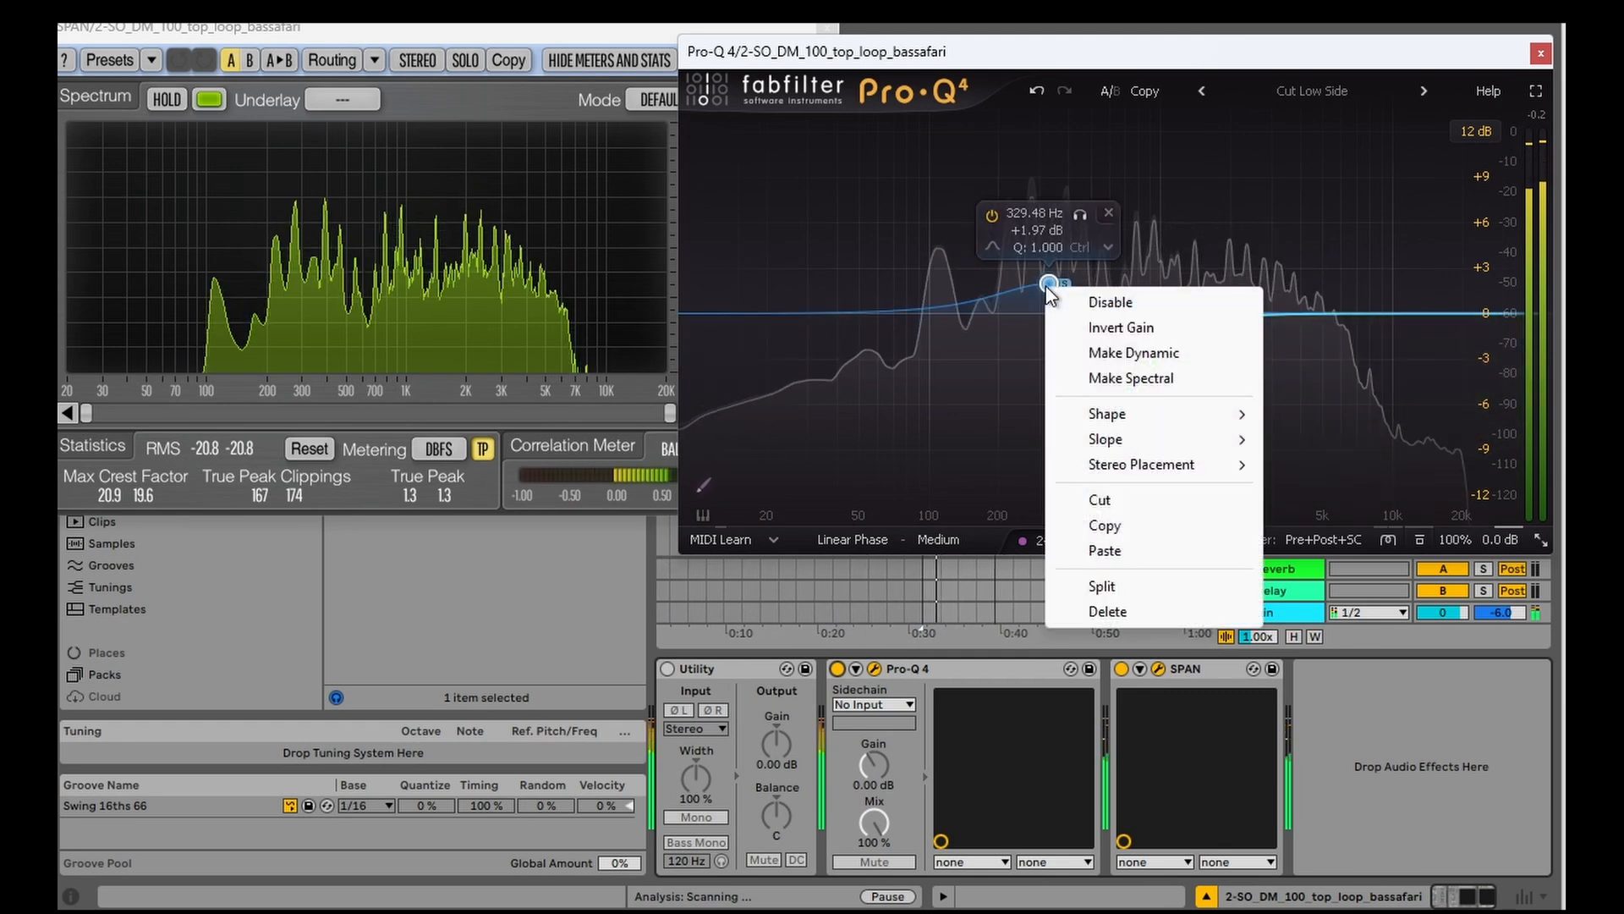
mouse_move(1205, 474)
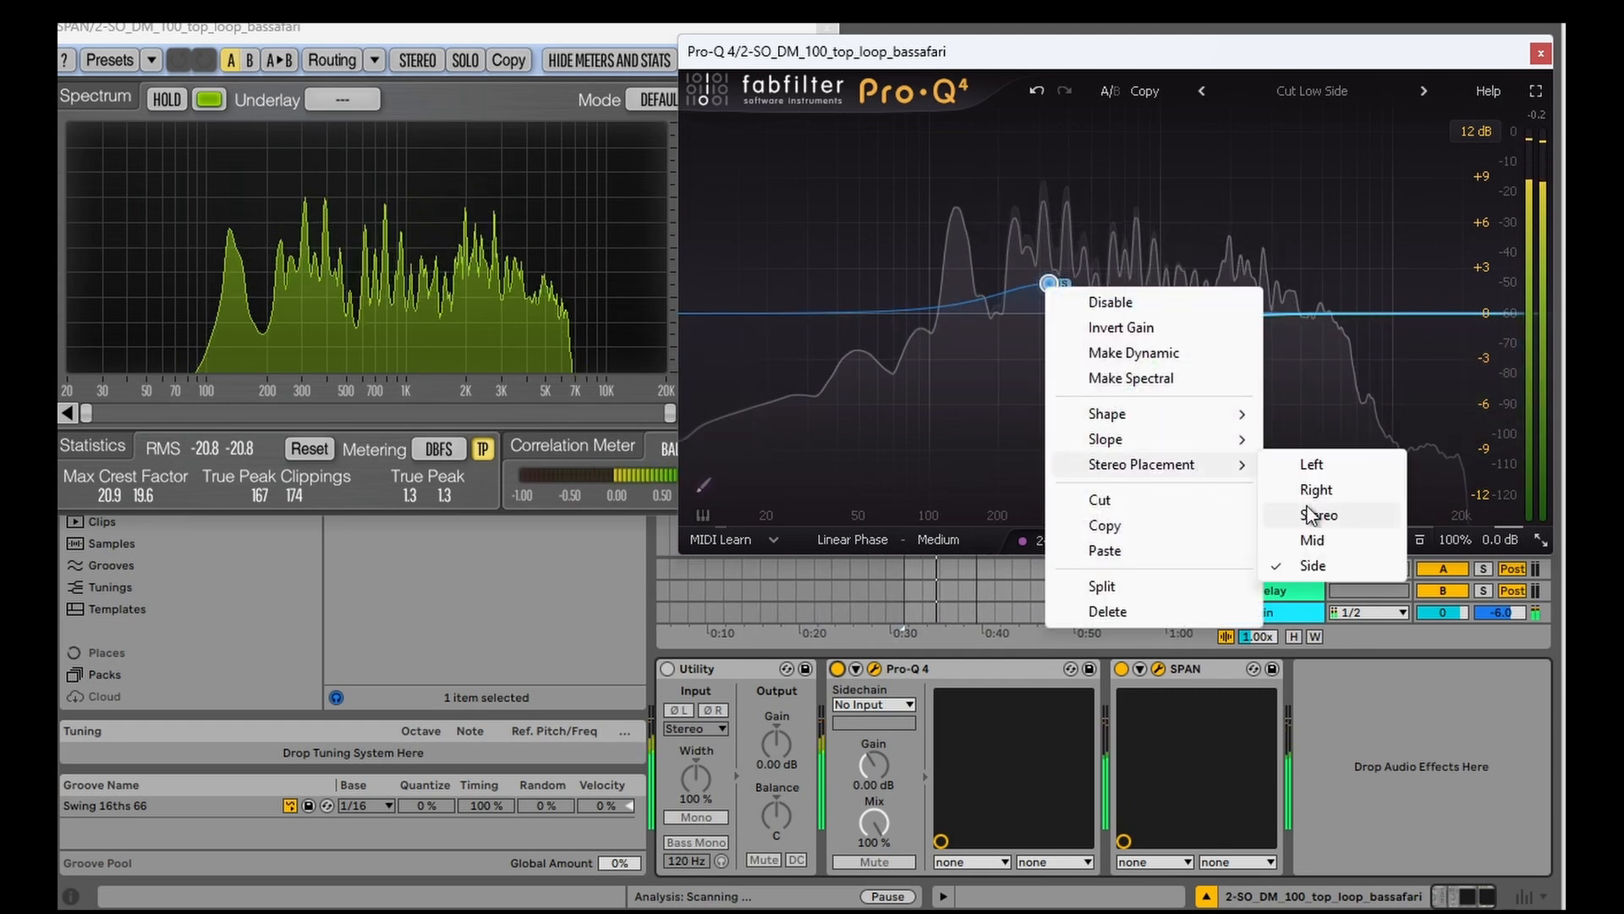
click(1325, 539)
drag(1047, 281, 956, 221)
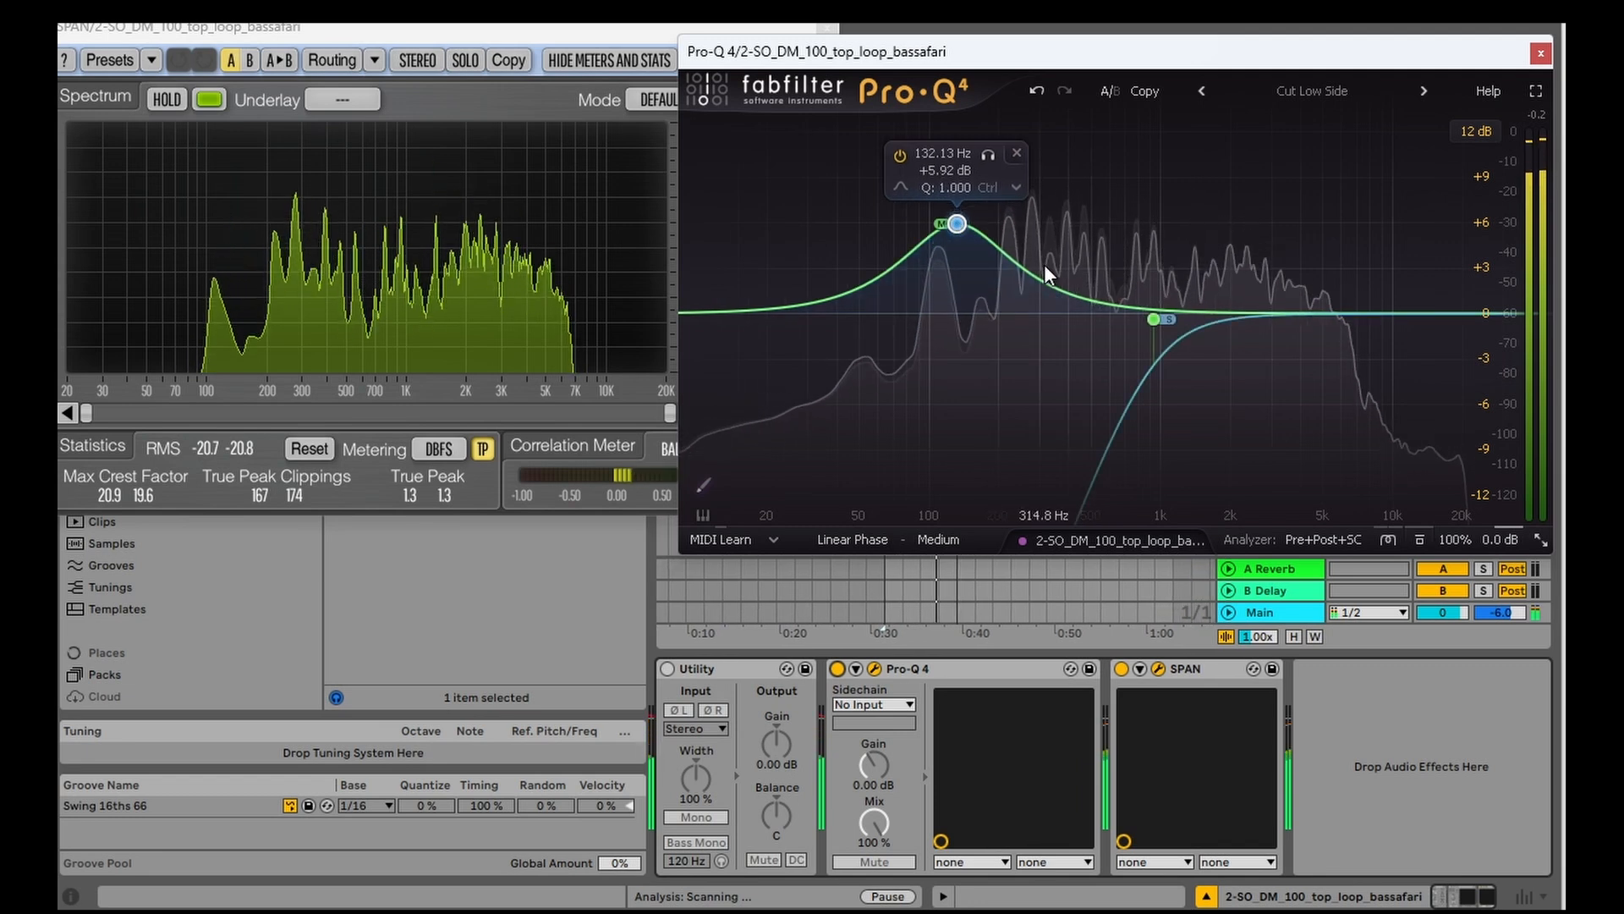
Step: Lower the side low cut to about 661 Hz, and re-enable Utility with its place in the chain after Pro-Q 4
mouse_move(1154, 319)
mouse_down()
mouse_move(1168, 322)
mouse_move(1132, 313)
mouse_move(1190, 316)
mouse_move(1113, 322)
mouse_move(1134, 325)
mouse_up()
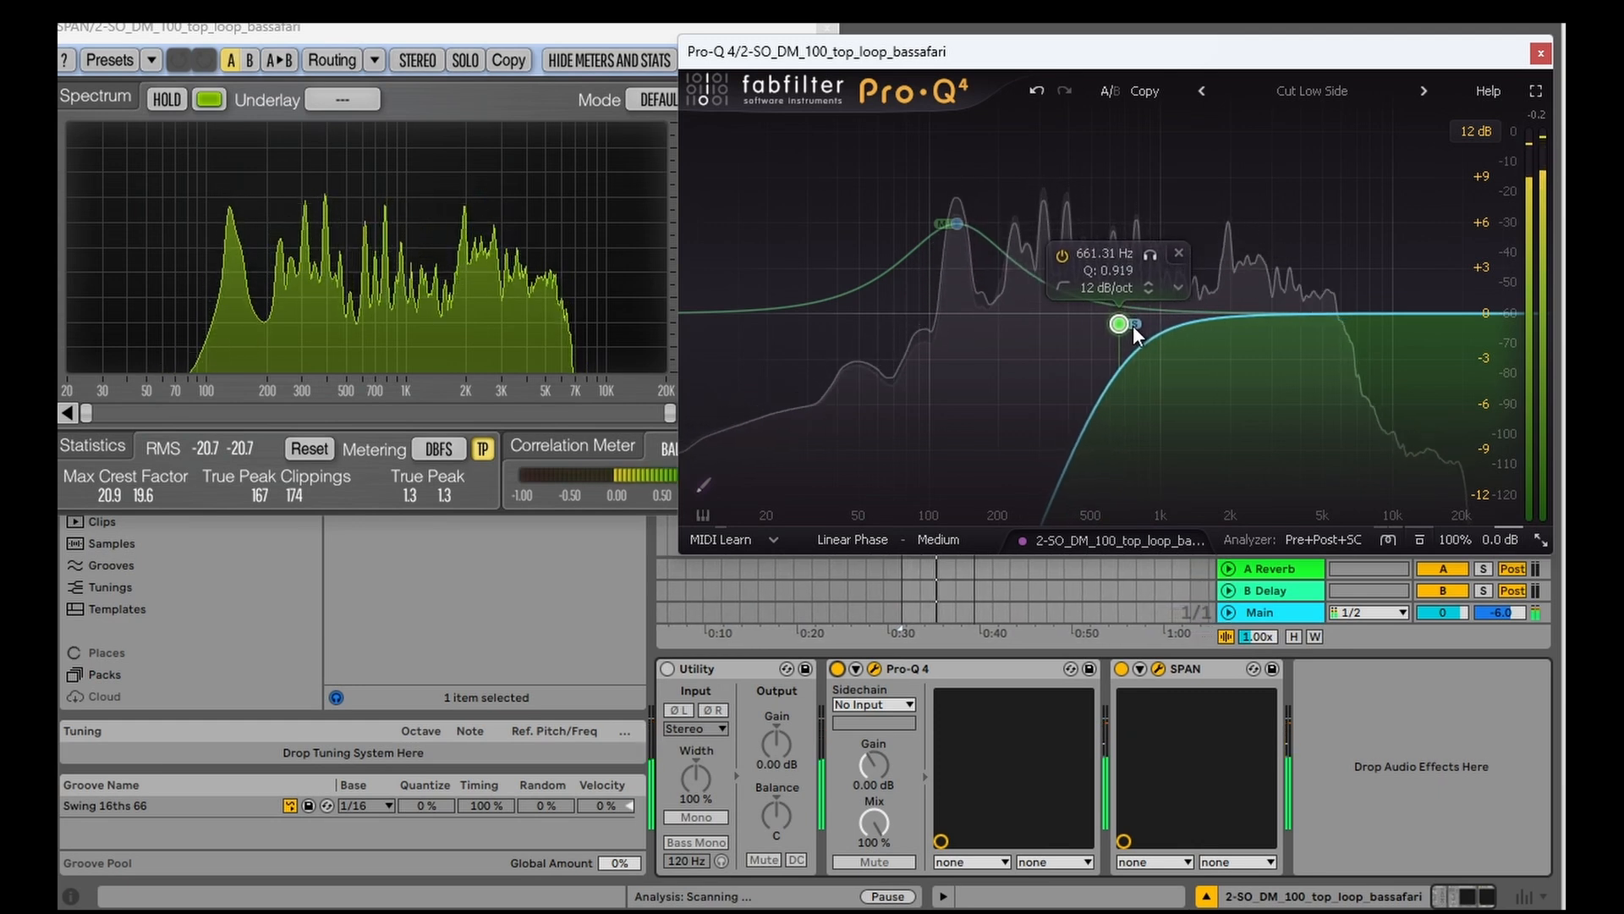
click(676, 669)
drag(1054, 680, 1071, 675)
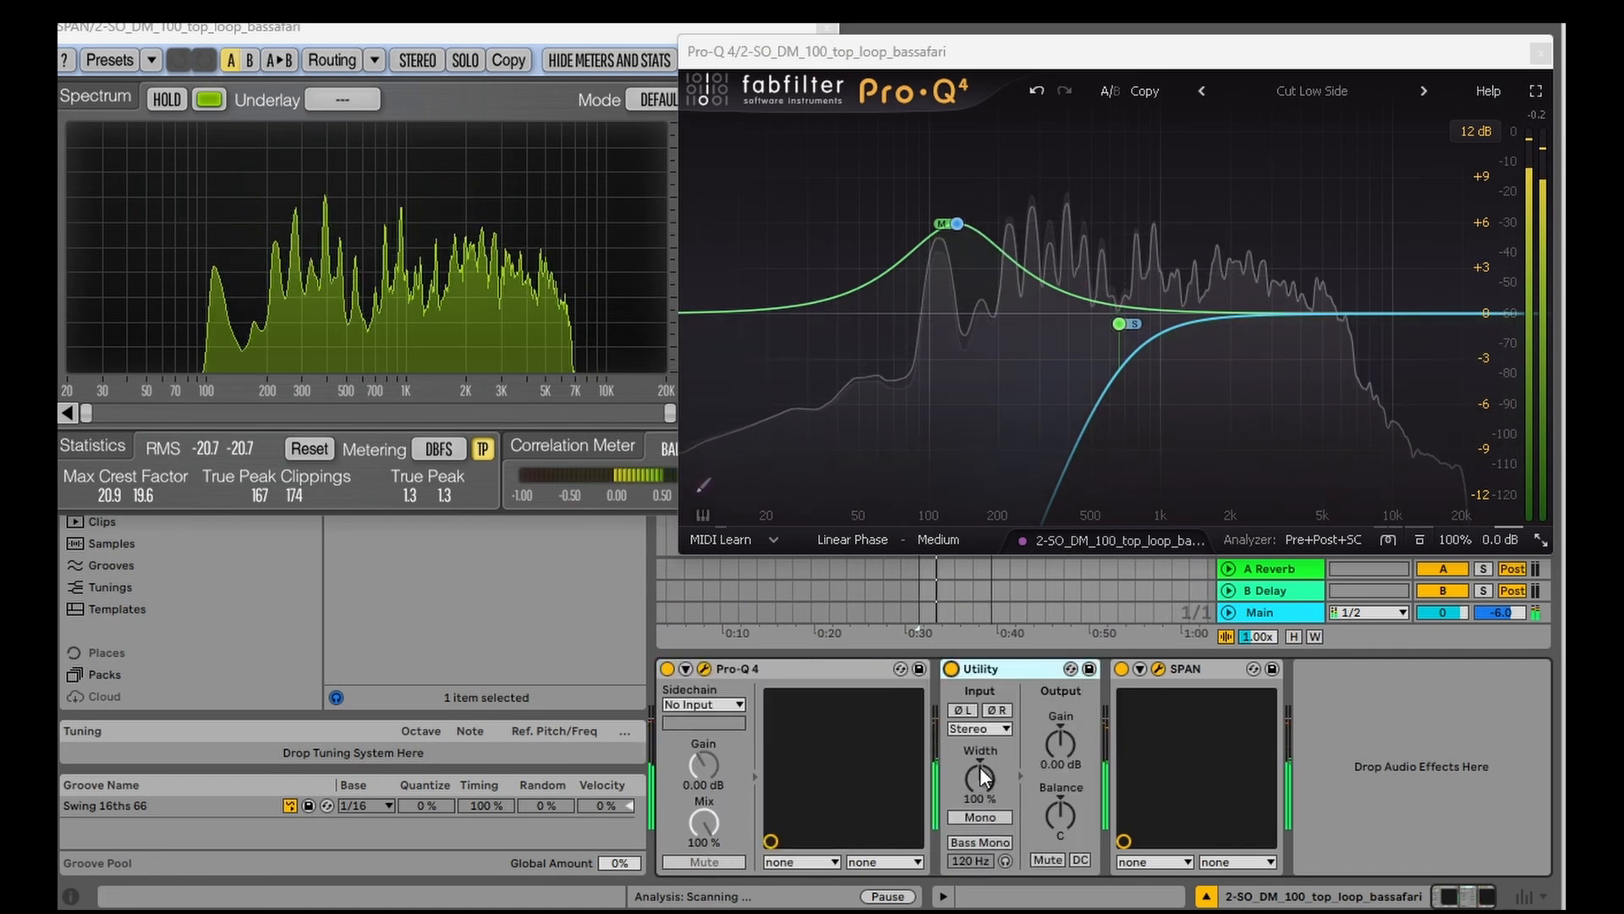
Step: Narrow Utility's width to 66% and lower the side low cut's frequency further, stopping playback when finished
drag(979, 766, 979, 782)
mouse_move(1104, 385)
drag(1127, 332, 1075, 330)
mouse_move(980, 777)
mouse_down()
mouse_move(979, 801)
mouse_move(980, 781)
mouse_up()
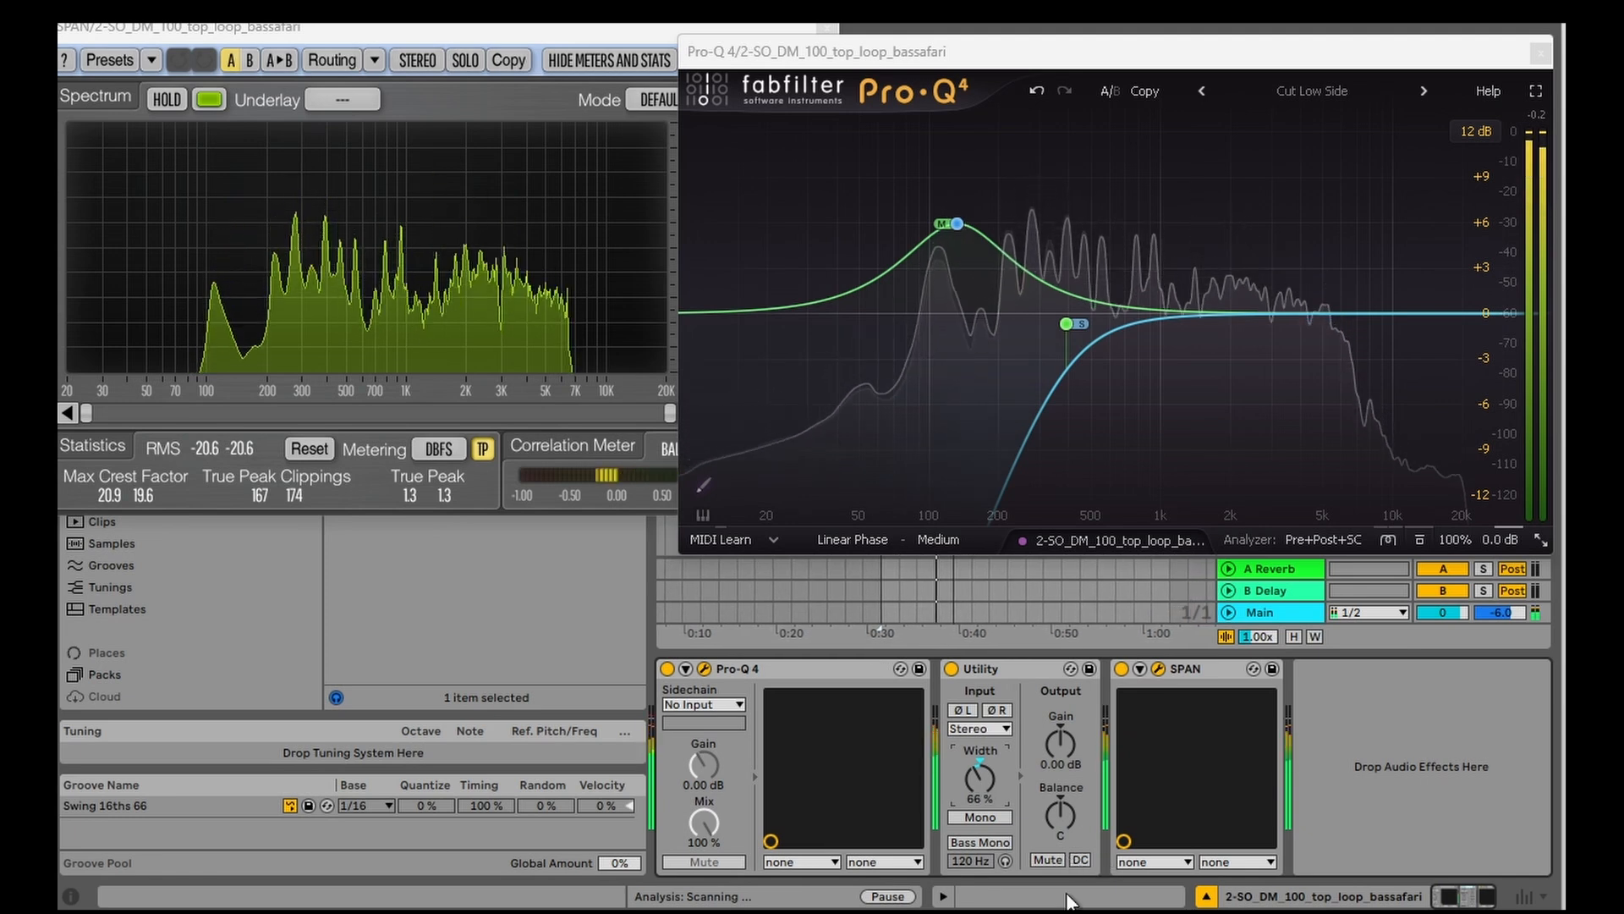
key(space)
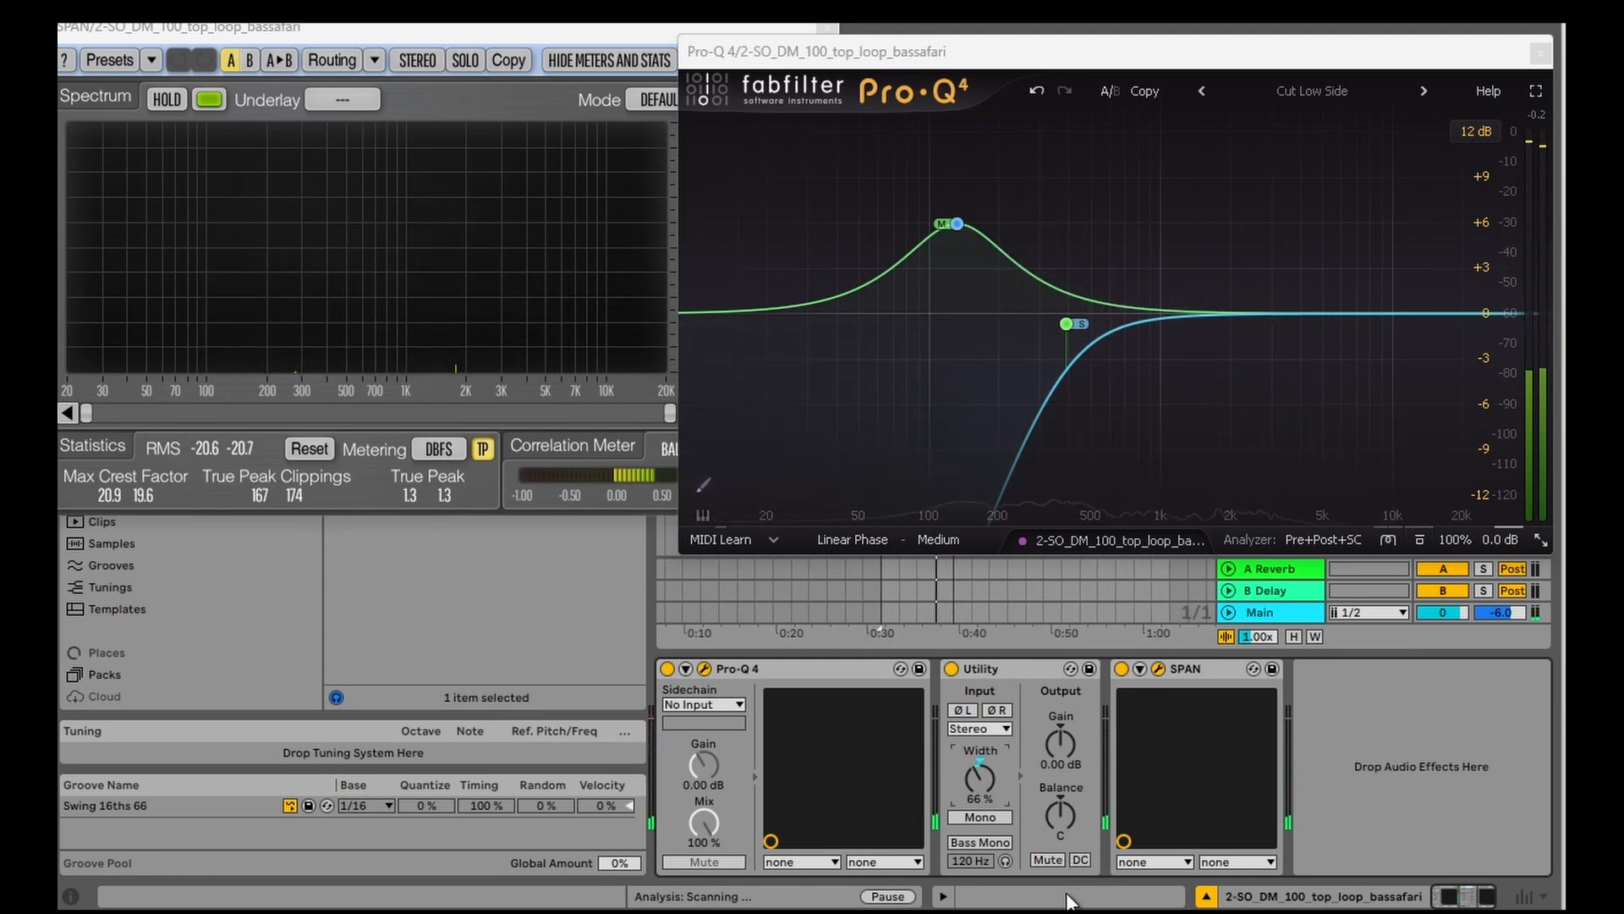